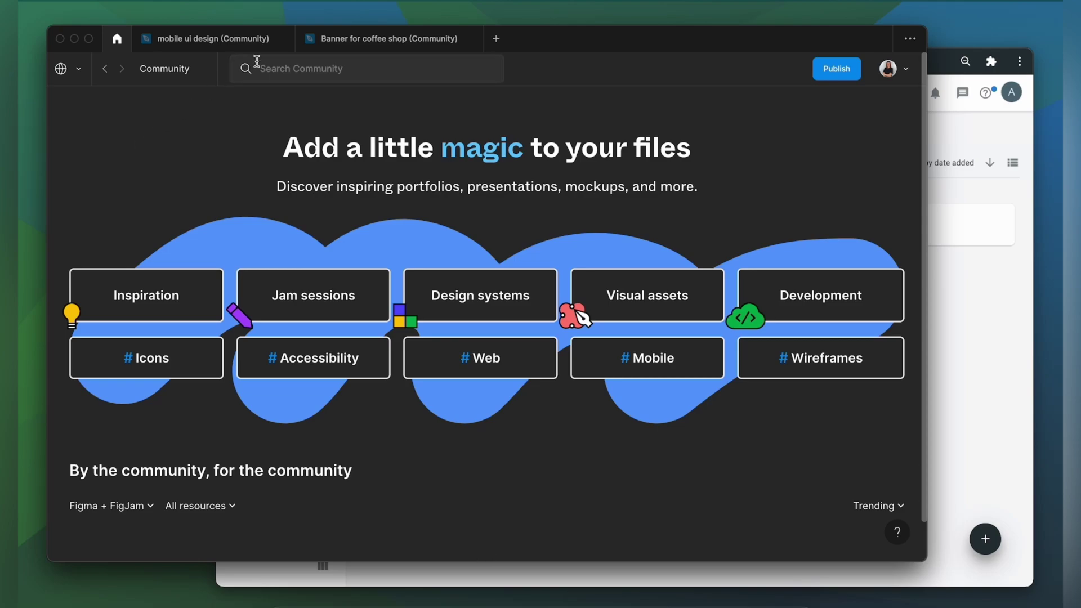
Step: Find the Crowdin for Figma plugin in the Figma Community, open it in a new file and run it
{"action": "type", "text": "crowd"}
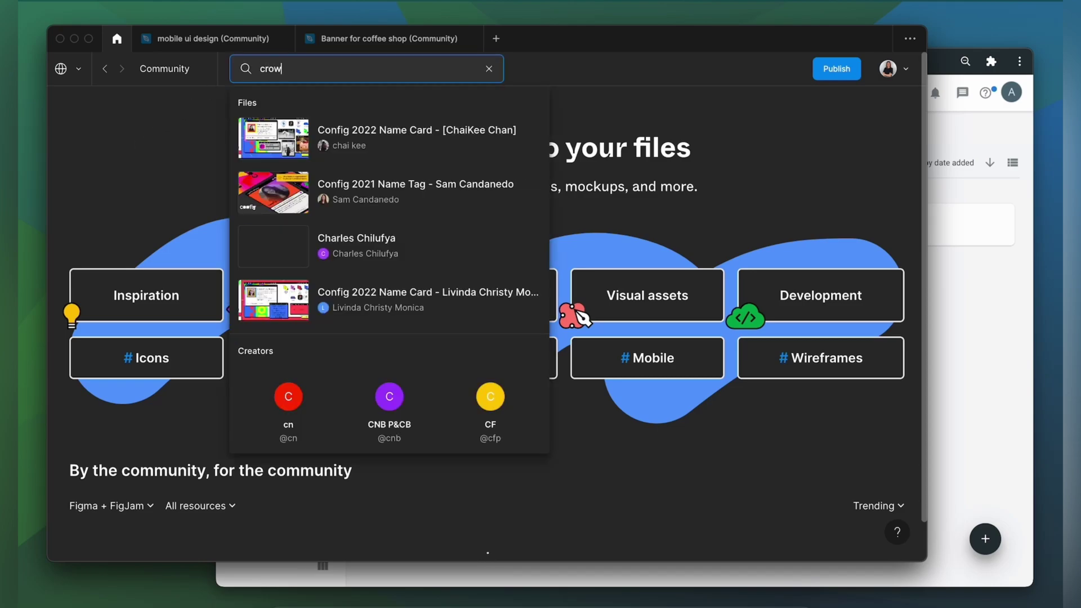
{"action": "left_click", "coordinate": [350, 391]}
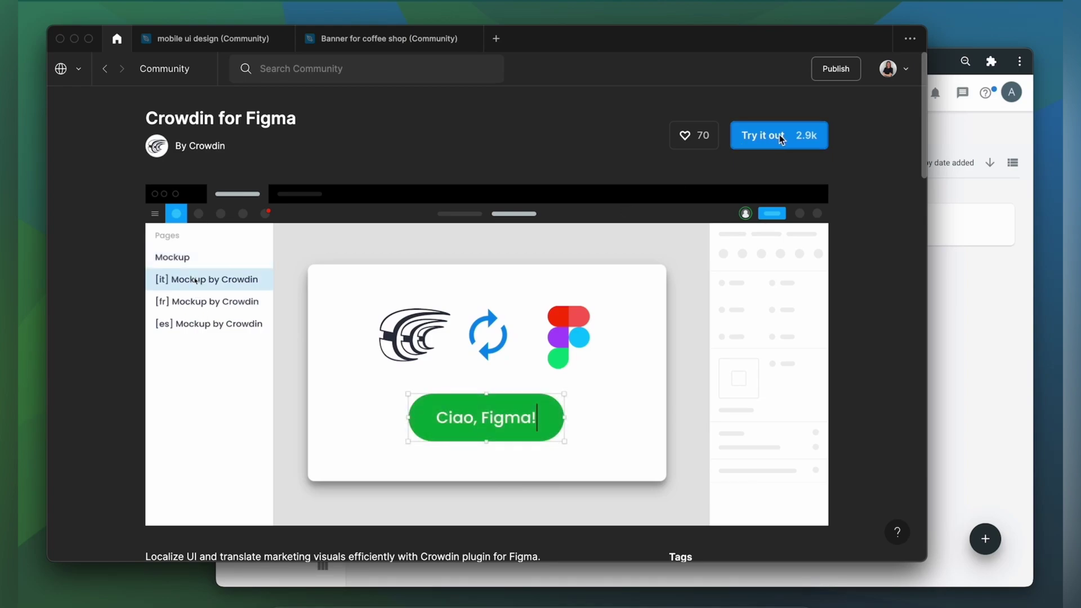
{"action": "left_click", "coordinate": [780, 136]}
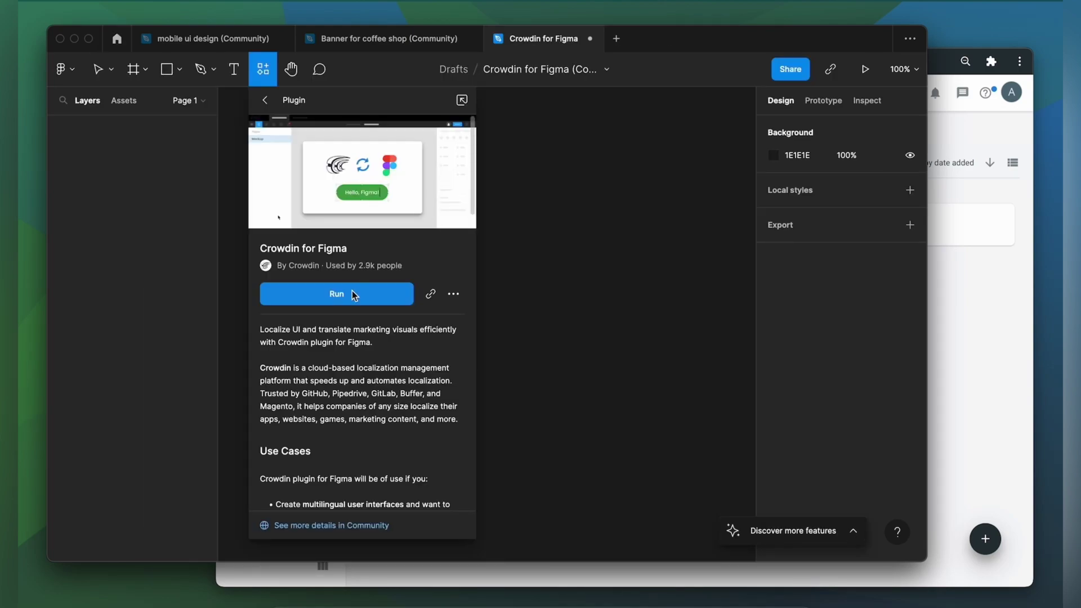
{"action": "left_click", "coordinate": [354, 294]}
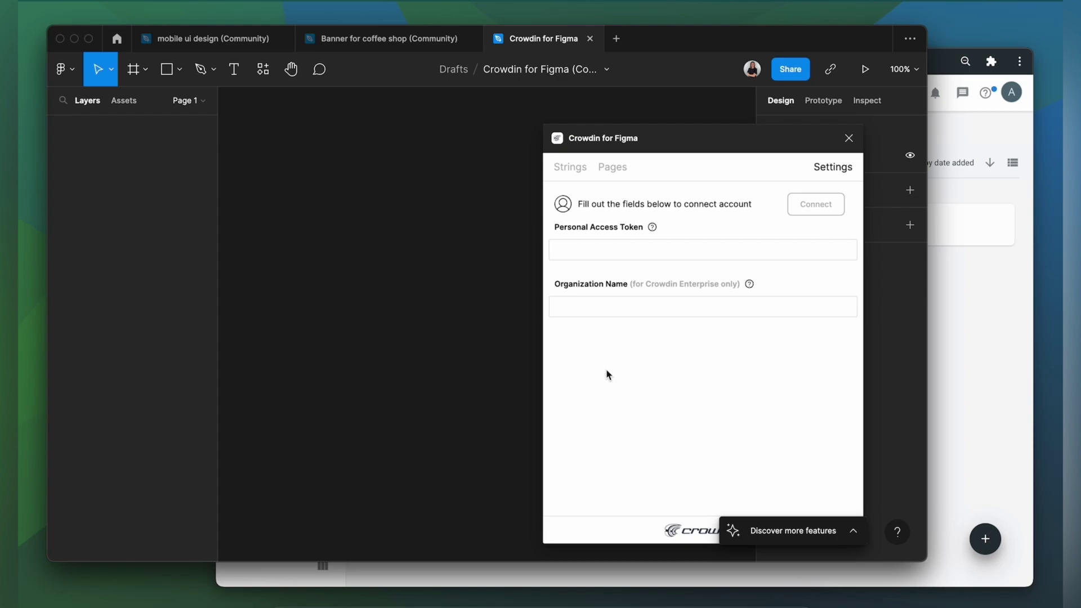
Step: Switch to Crowdin Enterprise in the browser and open the Access tokens page of the account settings
{"action": "left_click", "coordinate": [961, 360]}
{"action": "left_click", "coordinate": [1011, 92]}
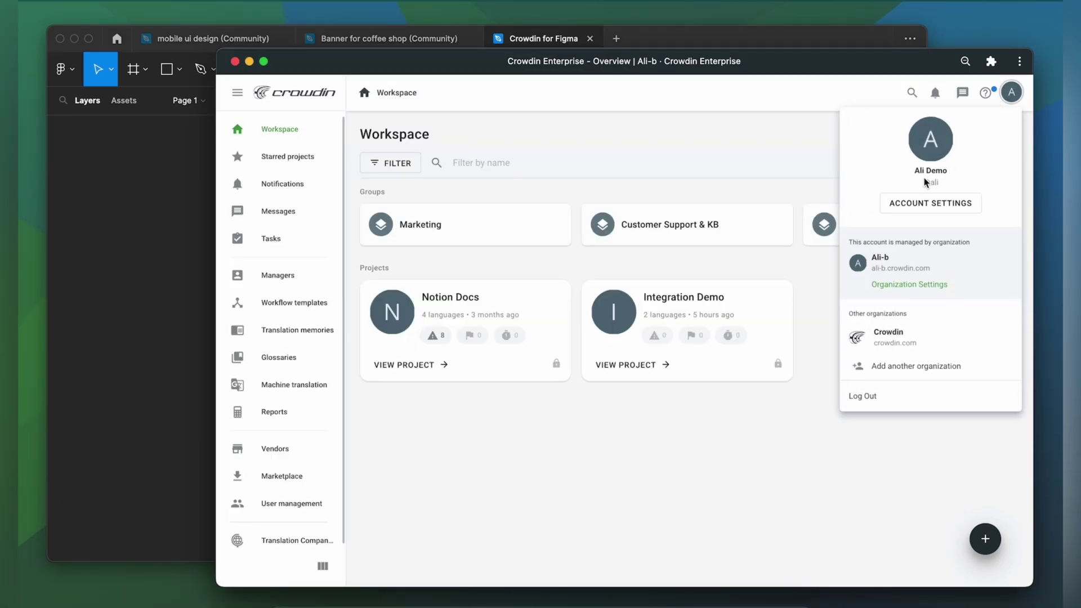
{"action": "left_click", "coordinate": [930, 204]}
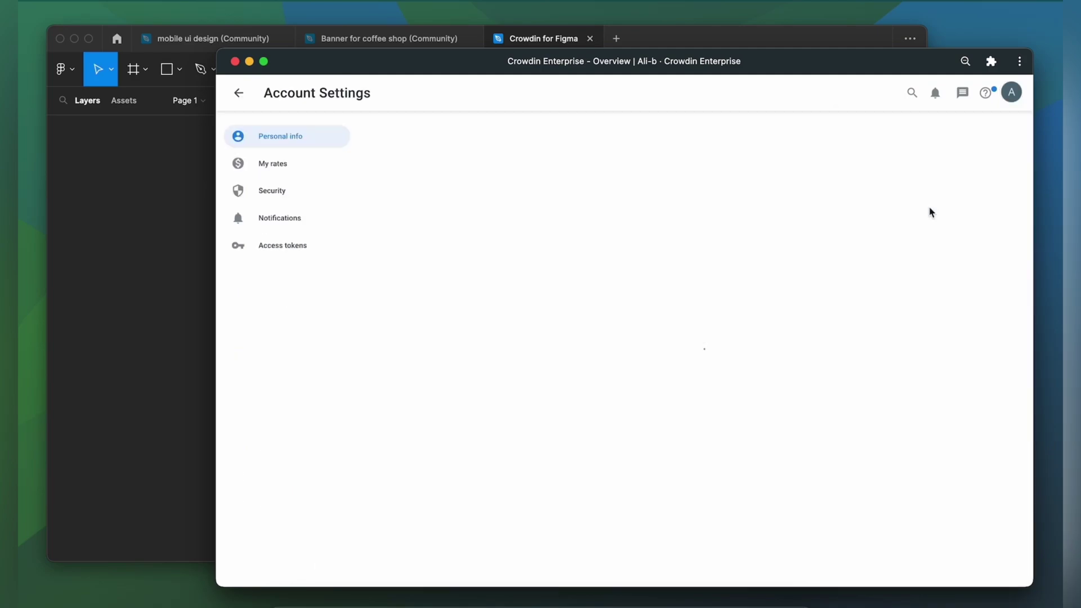
{"action": "left_click", "coordinate": [277, 253]}
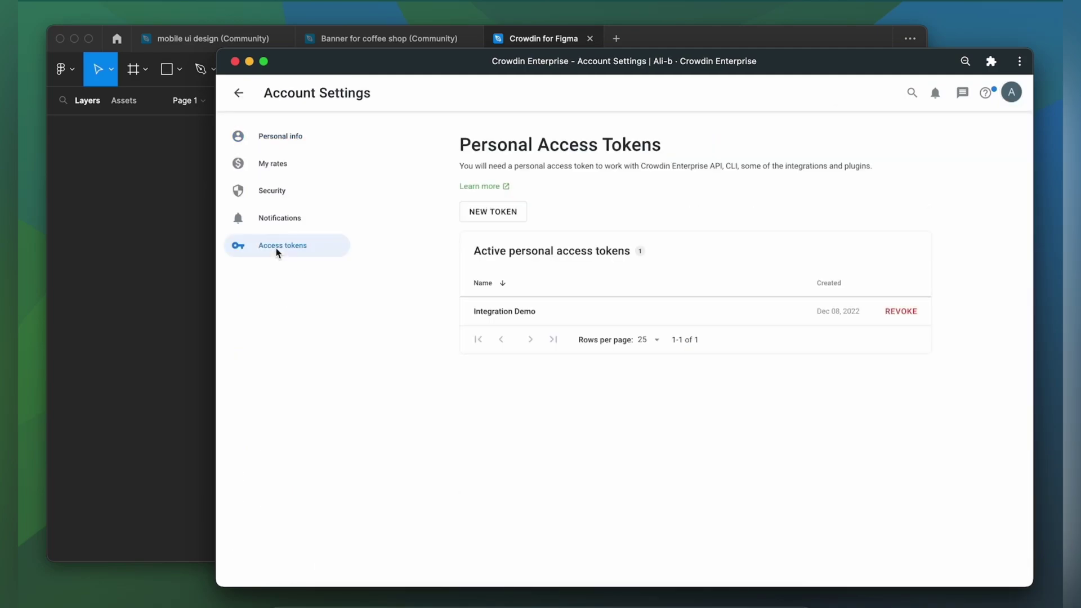
Step: Create a new personal access token named TEST with the Projects scope and all its sub-scopes, and copy it
{"action": "left_click", "coordinate": [483, 217]}
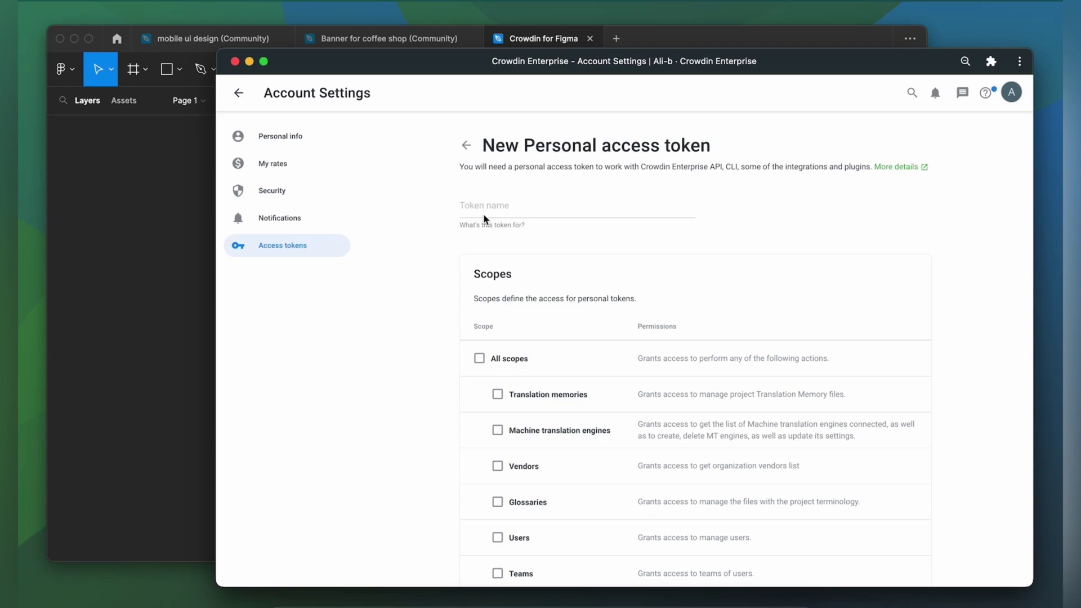
{"action": "left_click", "coordinate": [495, 208]}
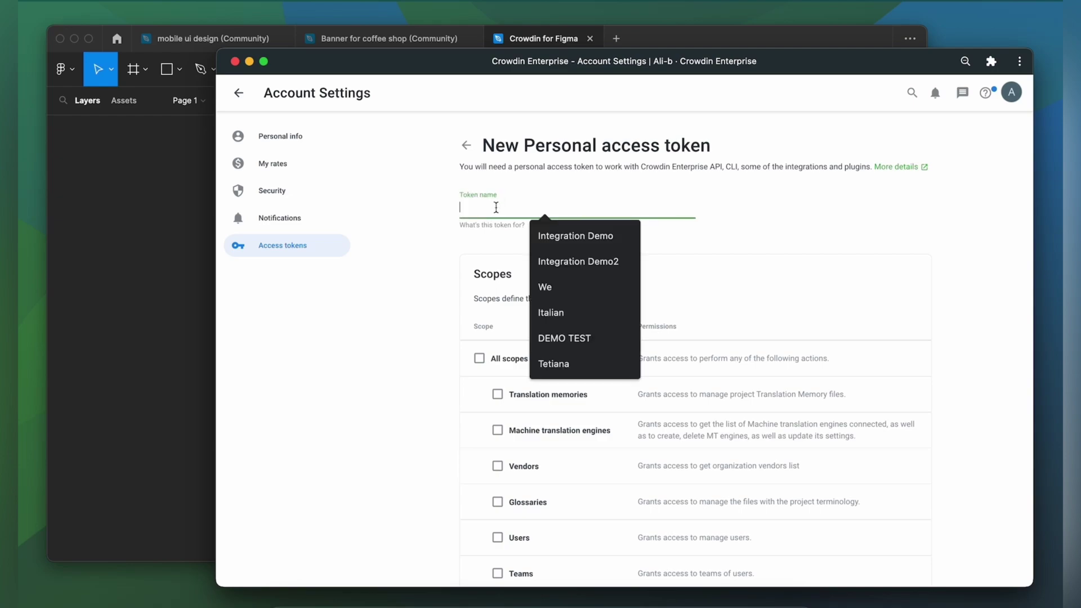
{"action": "type", "text": "TEST"}
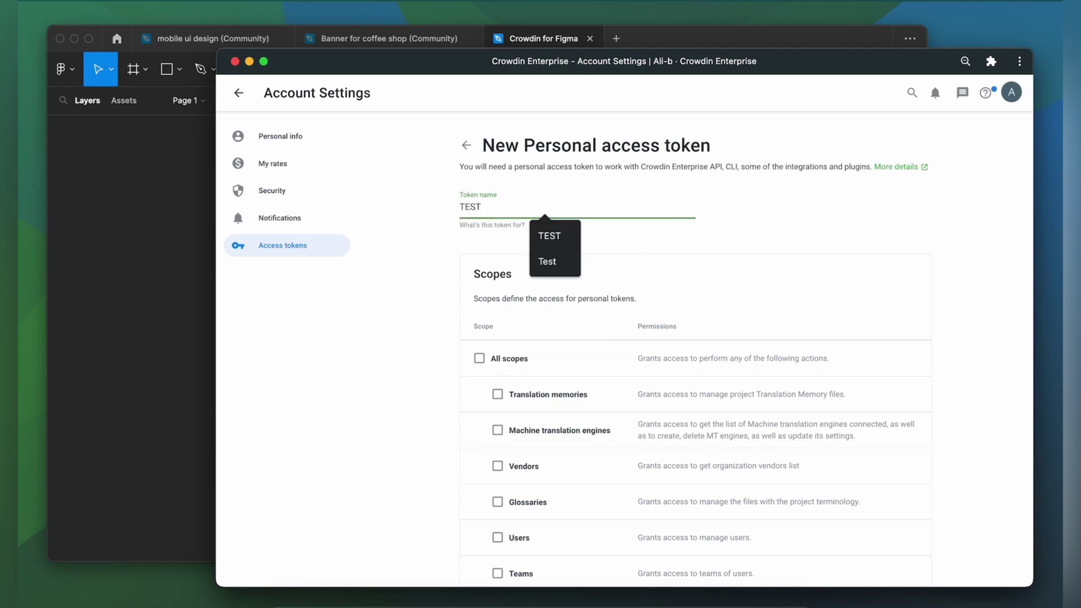
{"action": "scroll", "coordinate": [543, 357], "scroll_direction": "down", "scroll_amount": 5}
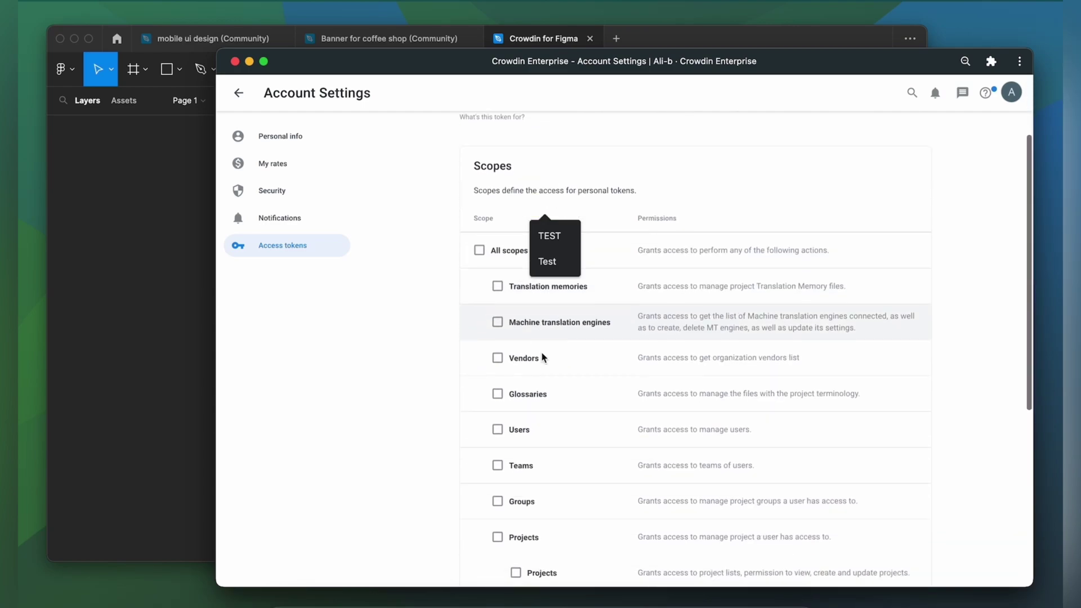
{"action": "scroll", "coordinate": [500, 311], "scroll_direction": "down", "scroll_amount": 1}
{"action": "left_click", "coordinate": [497, 304]}
{"action": "scroll", "coordinate": [495, 314], "scroll_direction": "down", "scroll_amount": 3}
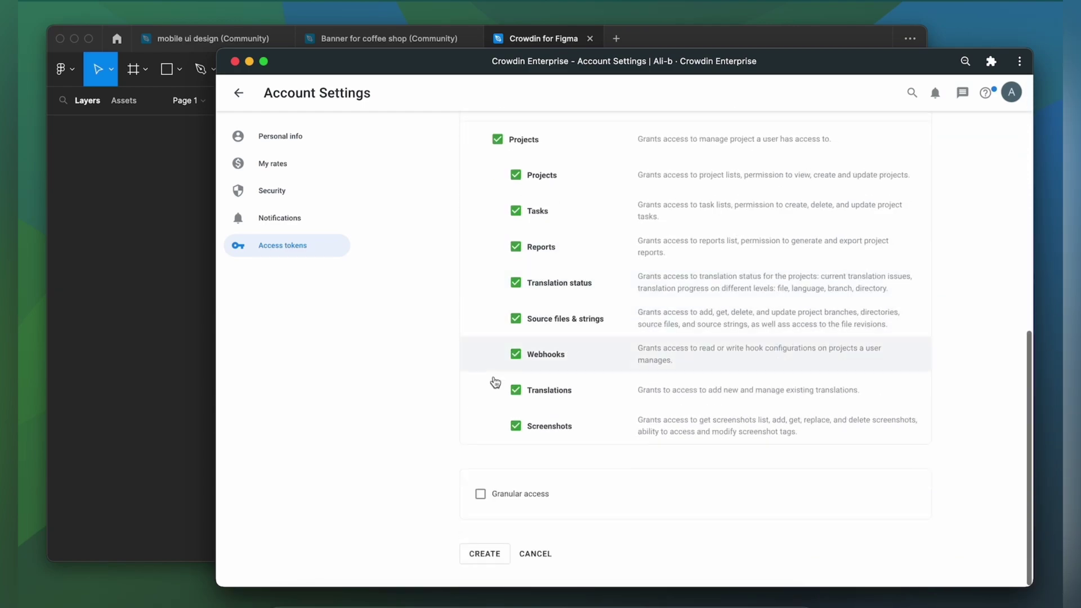
{"action": "left_click", "coordinate": [491, 554]}
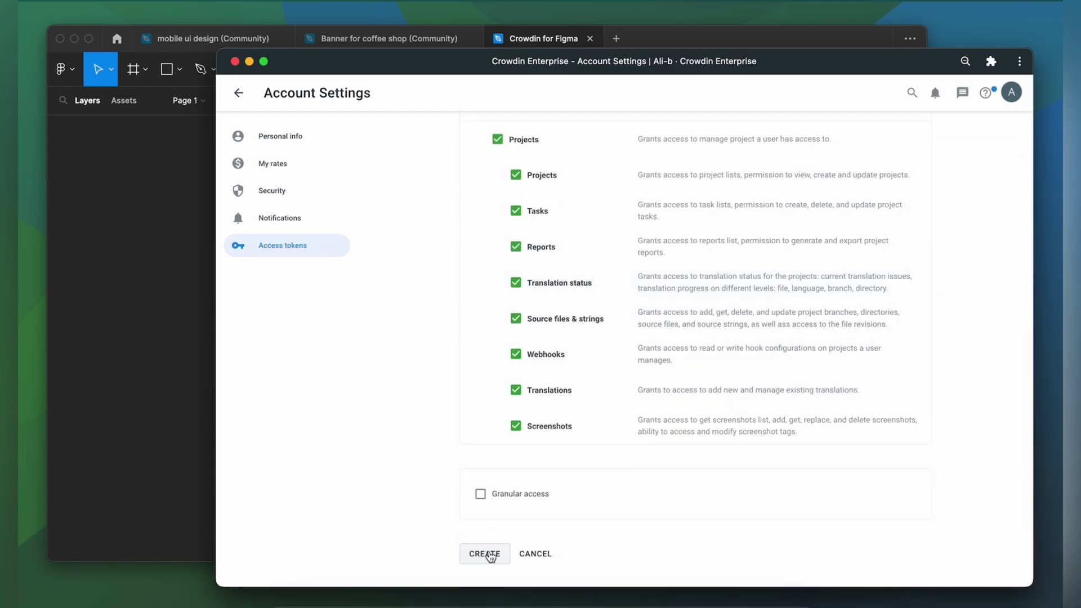
{"action": "left_click", "coordinate": [920, 233]}
Step: Return to Figma and connect the plugin by pasting the personal access token and entering the organization name Ali-b
{"action": "left_click", "coordinate": [144, 339]}
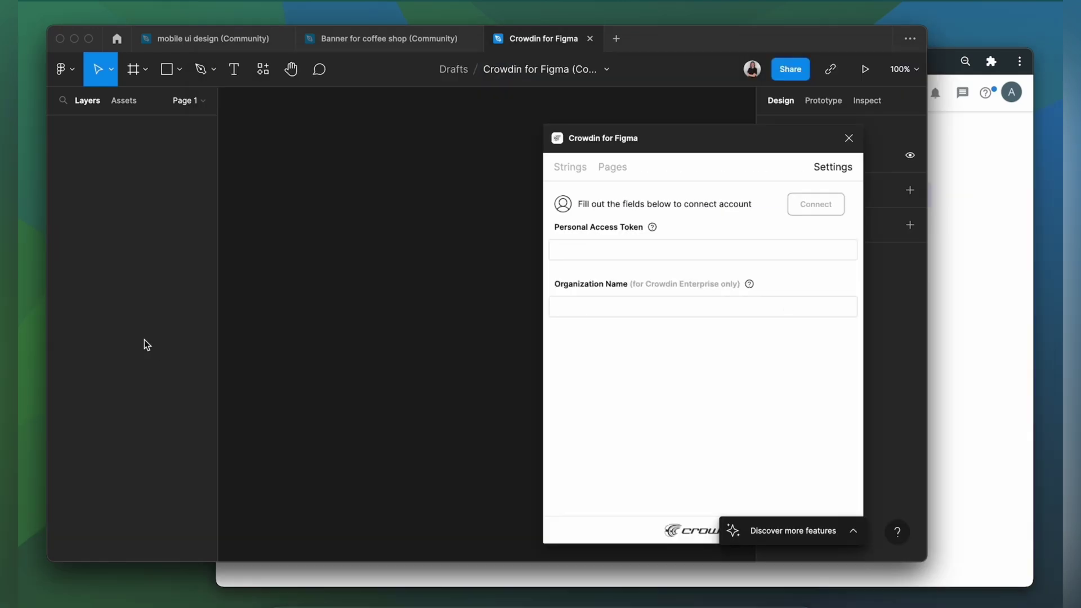
{"action": "left_click", "coordinate": [611, 249]}
{"action": "key", "text": "super+v"}
{"action": "left_click", "coordinate": [595, 304]}
{"action": "type", "text": "Ali-b"}
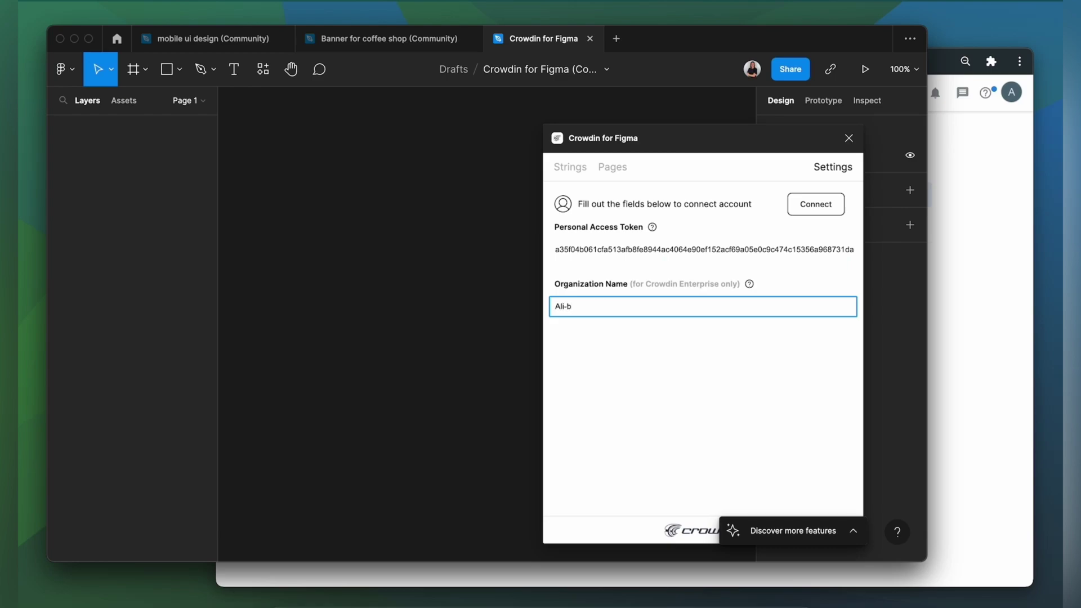
{"action": "left_click", "coordinate": [817, 207]}
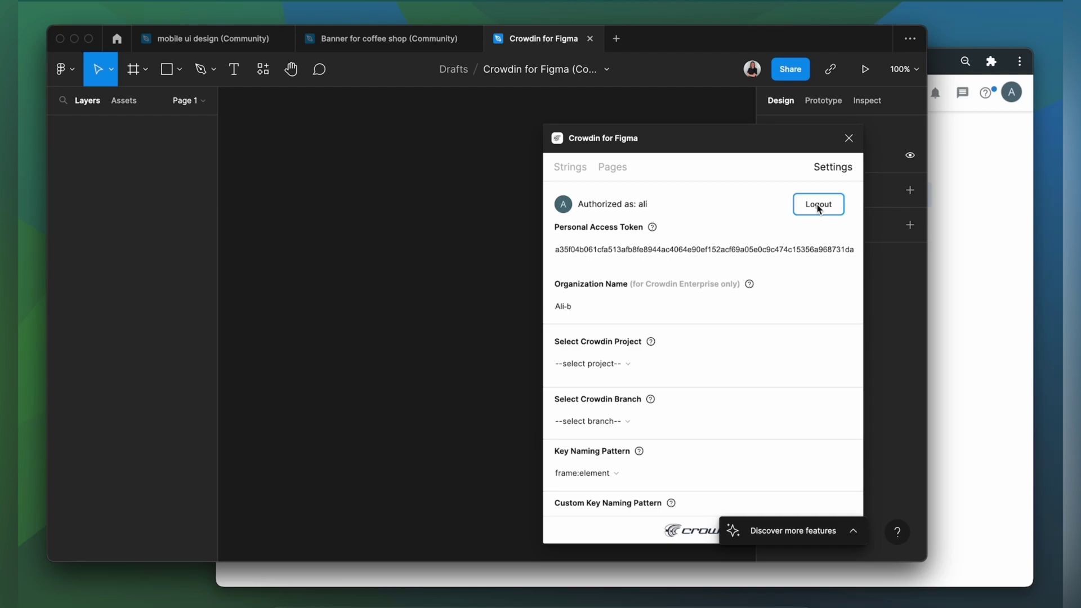
Step: Select the Integration Demo project in the plugin settings and review the branch and key naming options
{"action": "left_click", "coordinate": [619, 364]}
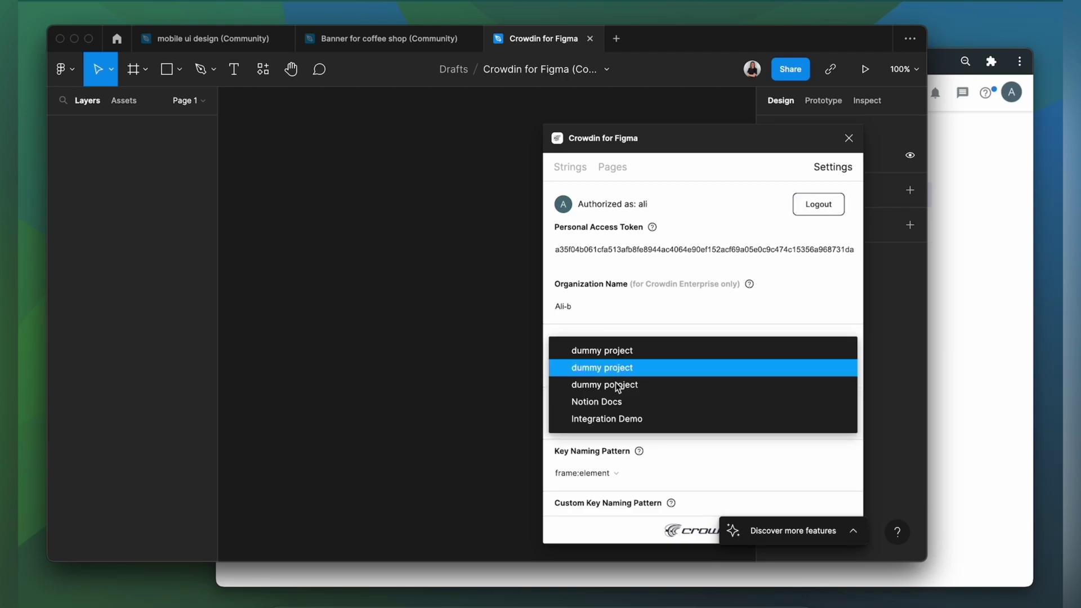
{"action": "left_click", "coordinate": [613, 419]}
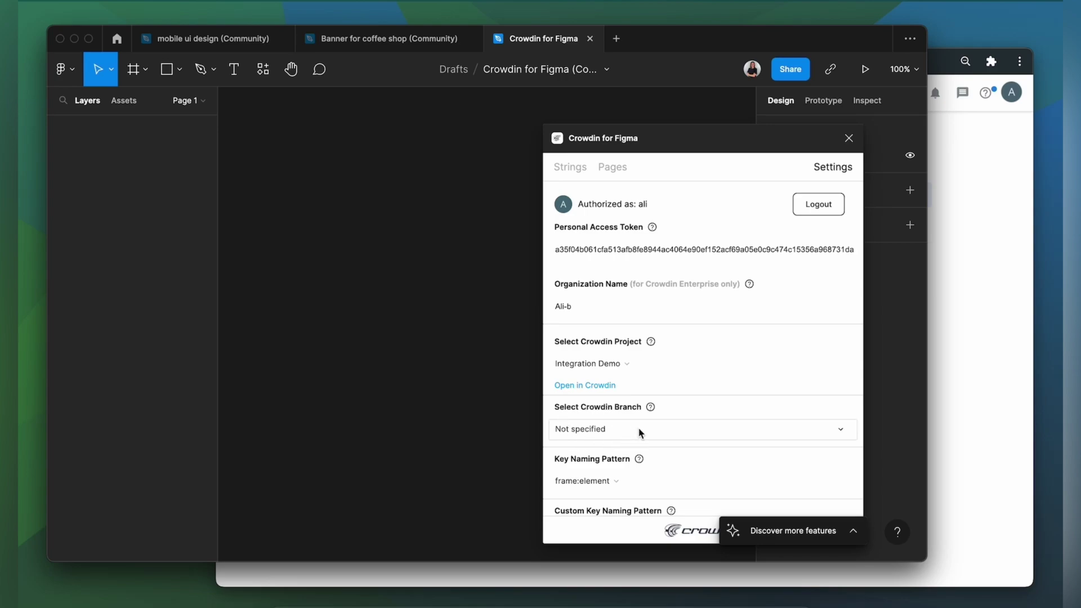
{"action": "scroll", "coordinate": [626, 428], "scroll_direction": "down", "scroll_amount": 2}
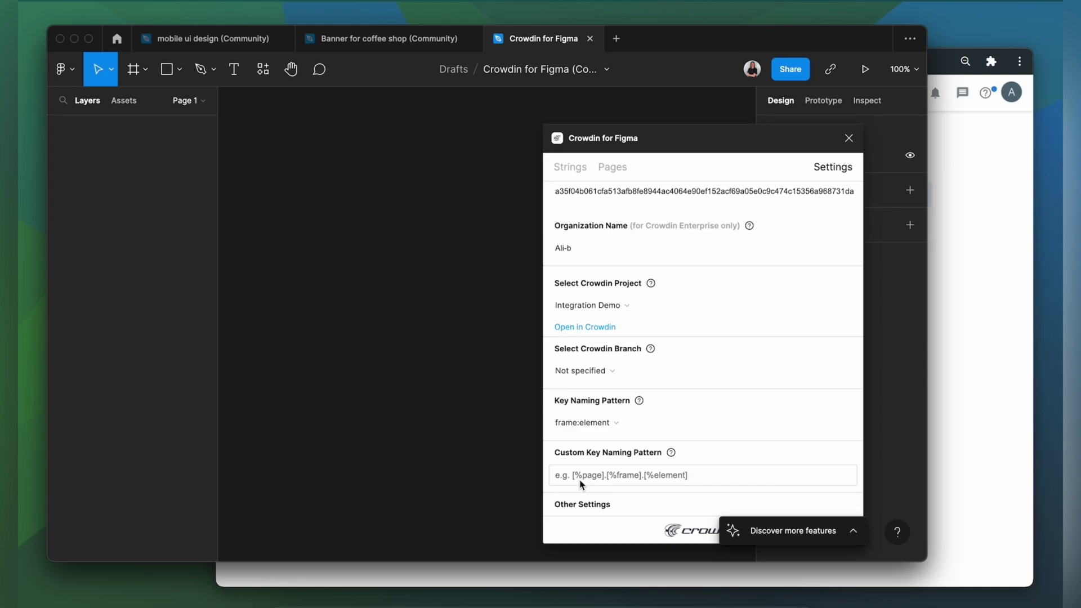
{"action": "scroll", "coordinate": [582, 484], "scroll_direction": "down", "scroll_amount": 1}
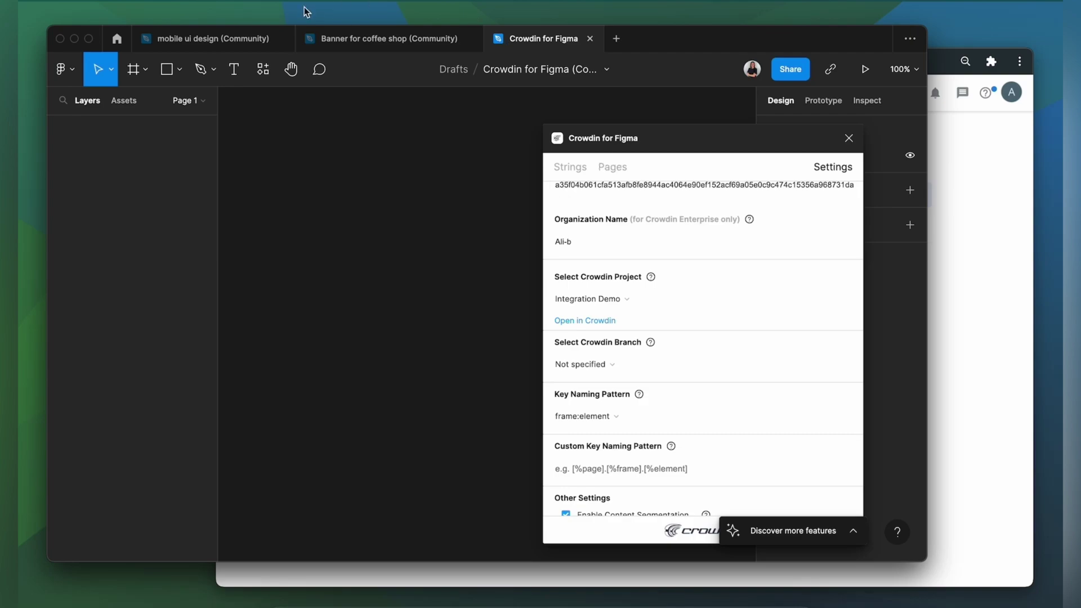
Step: Switch to the mobile ui design file, run Crowdin for Figma there and move its window off the third phone frame
{"action": "left_click", "coordinate": [253, 38]}
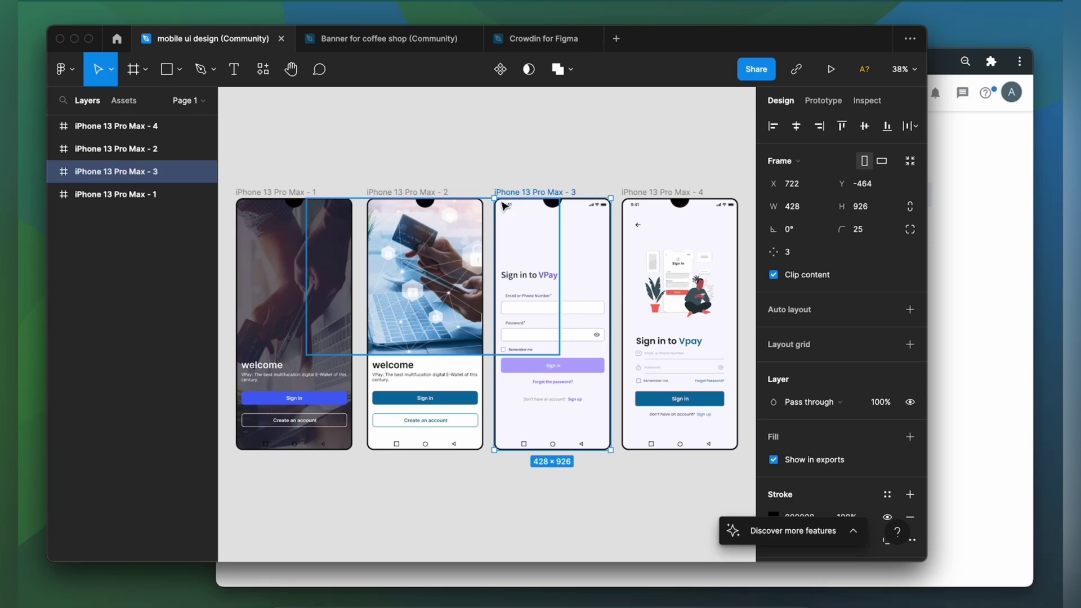
{"action": "right_click", "coordinate": [614, 146]}
{"action": "mouse_move", "coordinate": [647, 266]}
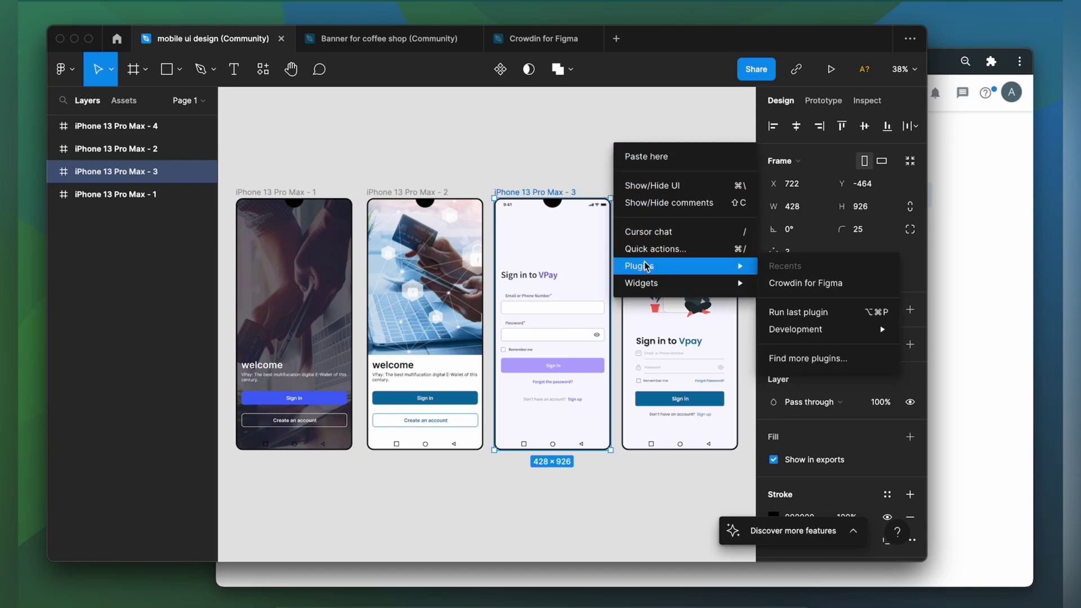
{"action": "left_click", "coordinate": [805, 285]}
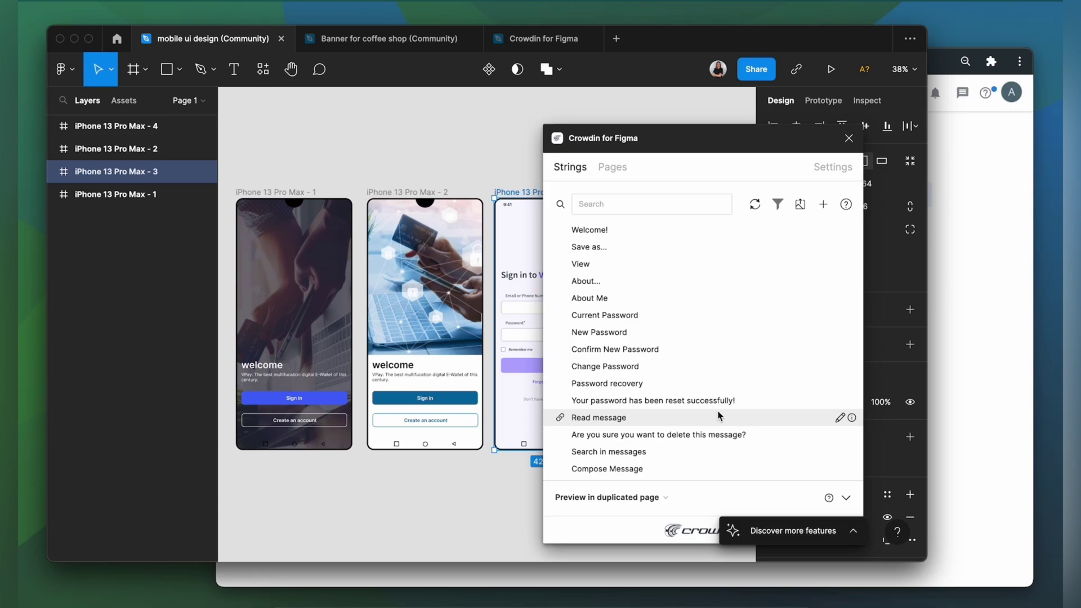
{"action": "scroll", "coordinate": [718, 415], "scroll_direction": "down", "scroll_amount": 1}
{"action": "left_click_drag", "start_coordinate": [676, 138], "coordinate": [755, 145]}
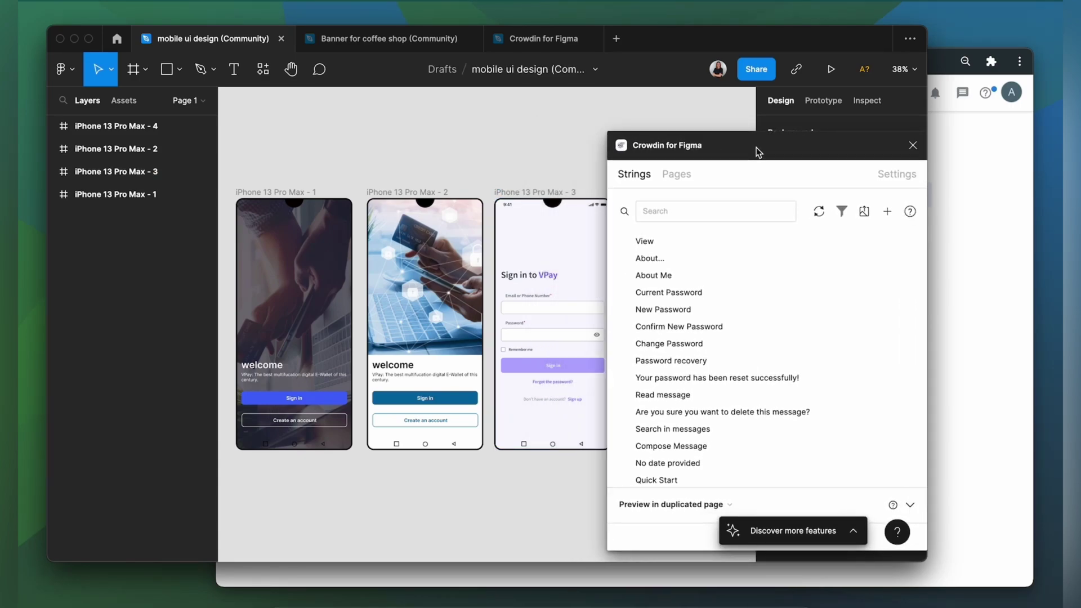
Step: Start adding strings from the iPhone 13 Pro Max - 3 frame and remove the 9:41 string from the list
{"action": "left_click", "coordinate": [551, 194]}
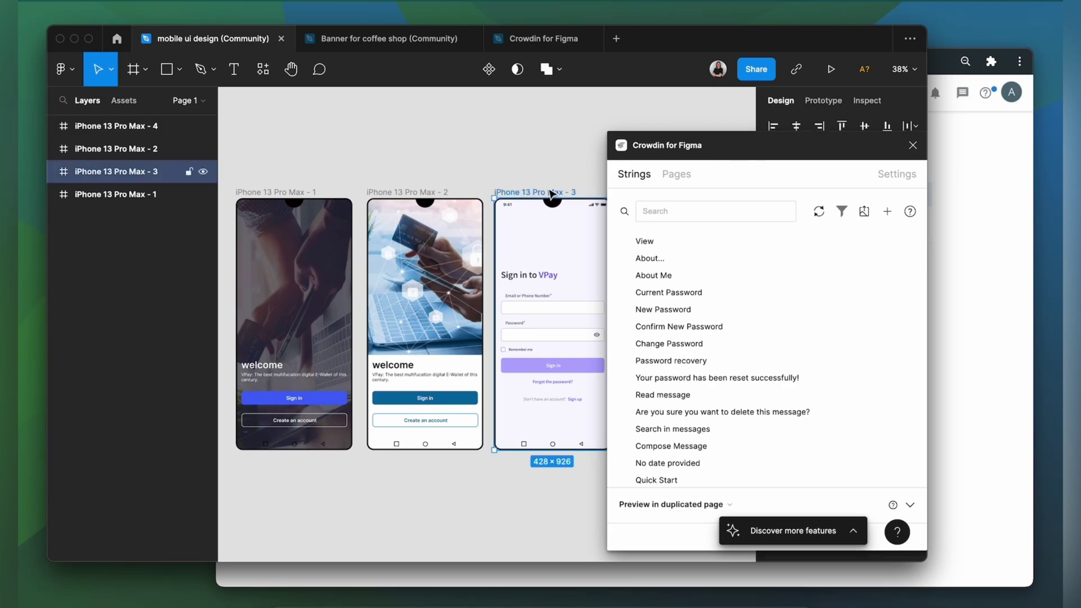
{"action": "left_click", "coordinate": [887, 212]}
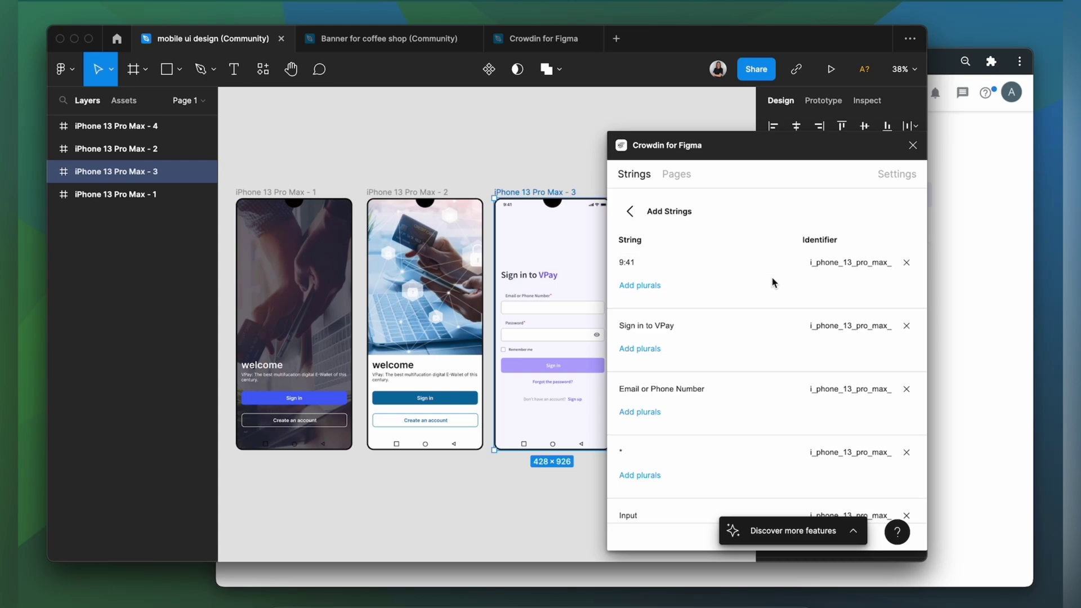
{"action": "left_click", "coordinate": [906, 263]}
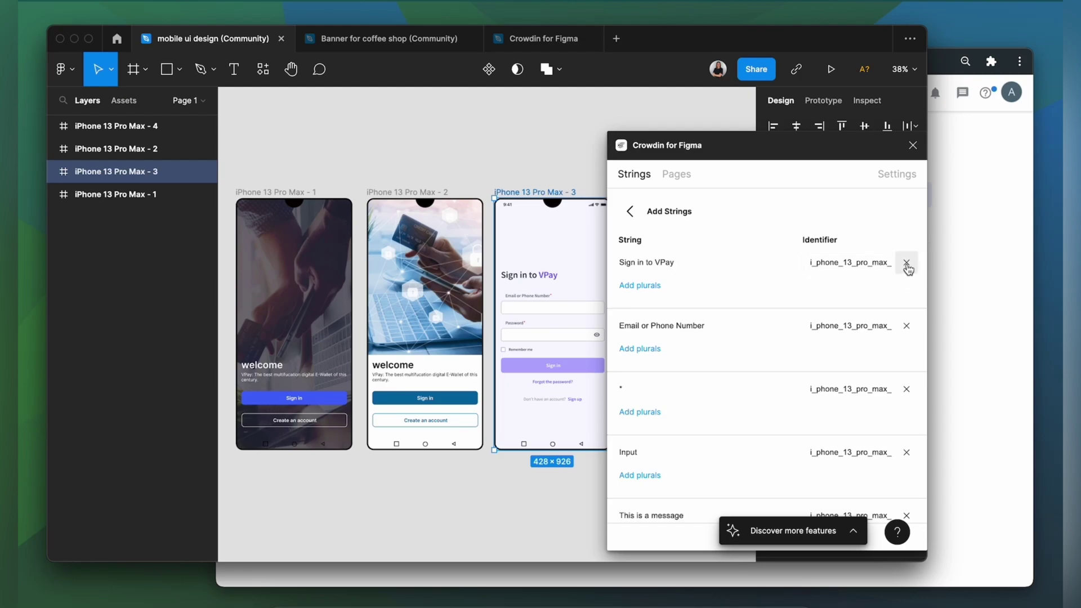
Step: Set the strings' target file to /crowdin_sample_android.xml and their label to mobile
{"action": "scroll", "coordinate": [907, 350], "scroll_direction": "down", "scroll_amount": 4}
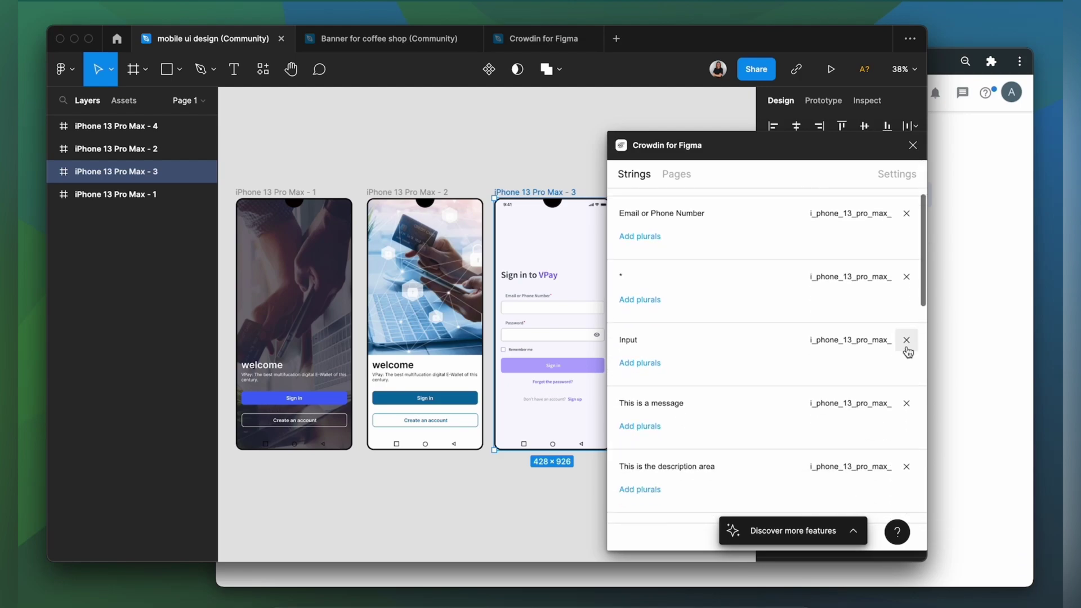
{"action": "scroll", "coordinate": [907, 350], "scroll_direction": "down", "scroll_amount": 8}
{"action": "scroll", "coordinate": [909, 385], "scroll_direction": "down", "scroll_amount": 7}
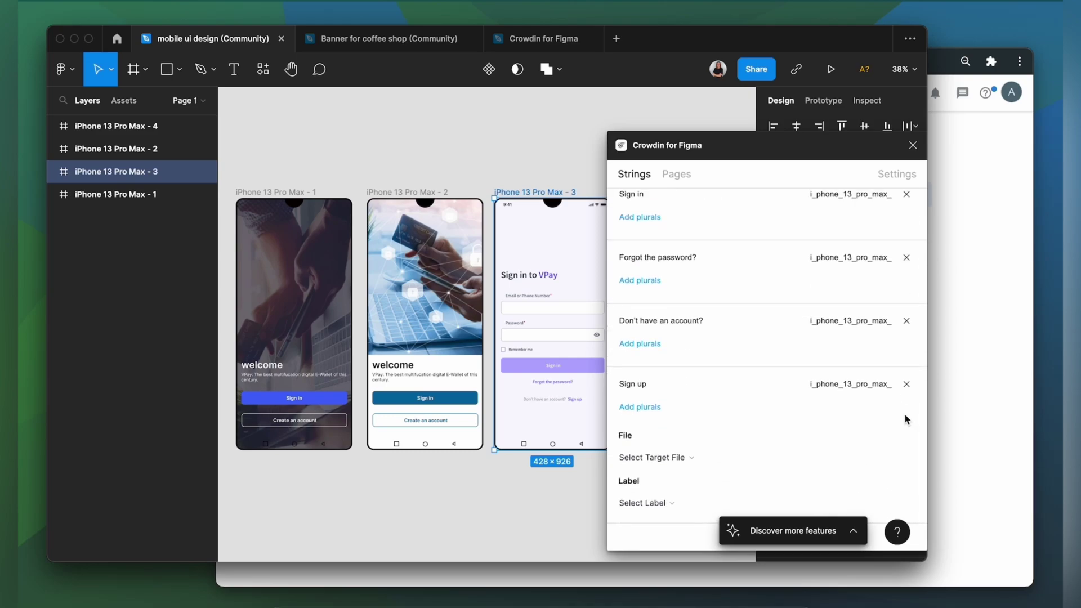
{"action": "left_click", "coordinate": [675, 457]}
{"action": "left_click", "coordinate": [680, 449]}
{"action": "scroll", "coordinate": [726, 482], "scroll_direction": "down", "scroll_amount": 2}
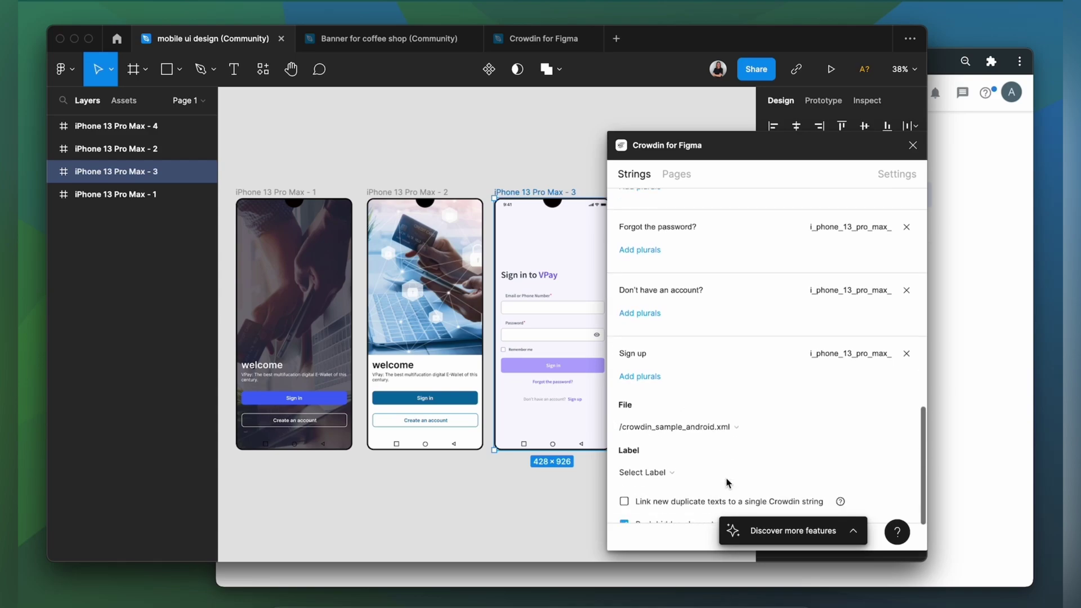
{"action": "left_click", "coordinate": [673, 466]}
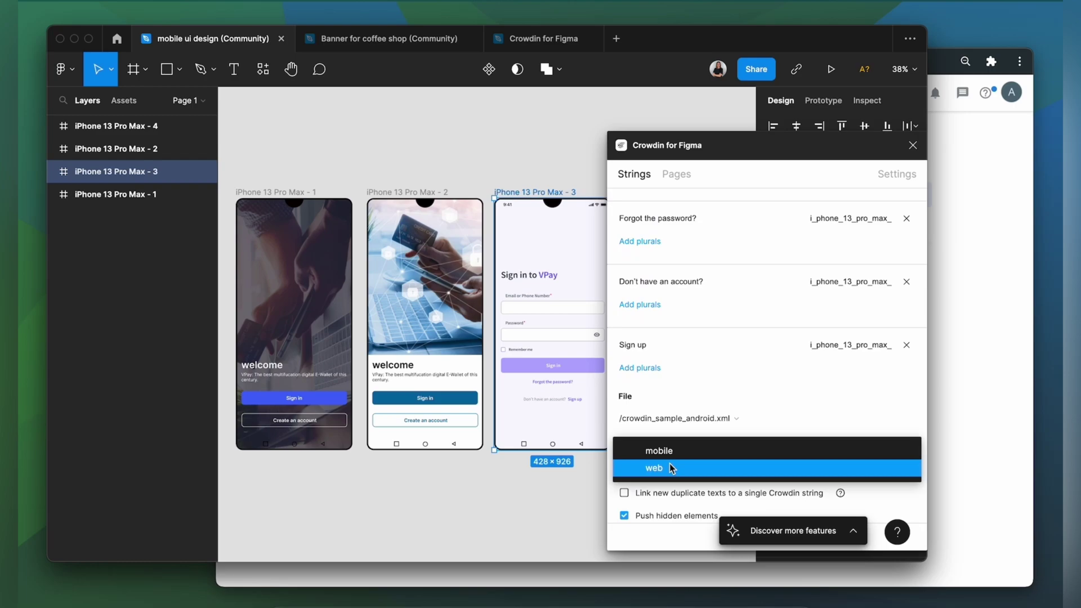
{"action": "left_click", "coordinate": [667, 454]}
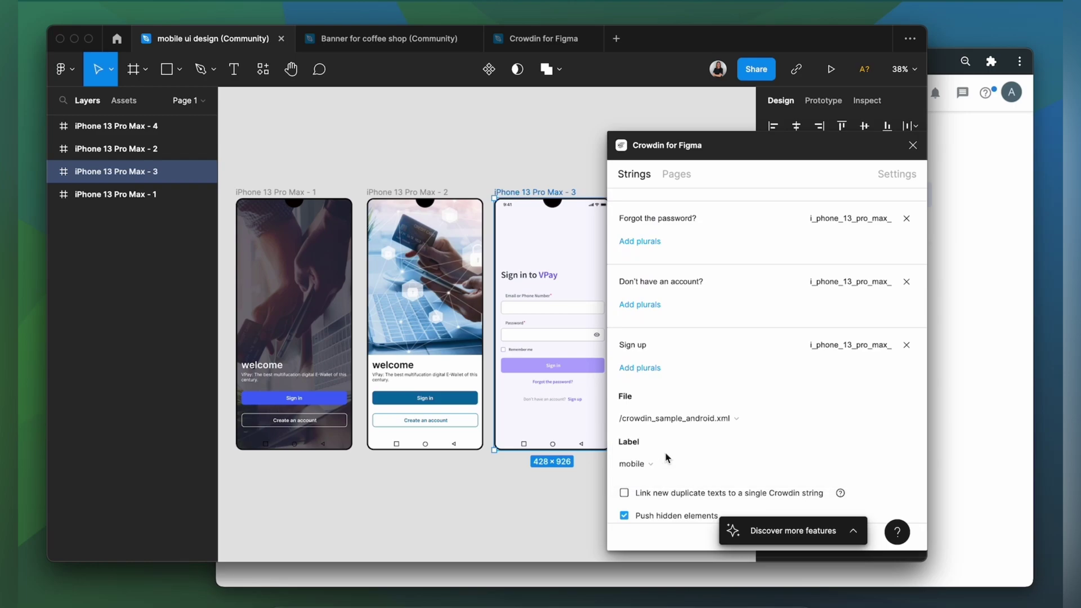
Step: Add the frame's strings to Crowdin with Push hidden elements and Send screenshots left enabled
{"action": "scroll", "coordinate": [667, 460], "scroll_direction": "down", "scroll_amount": 1}
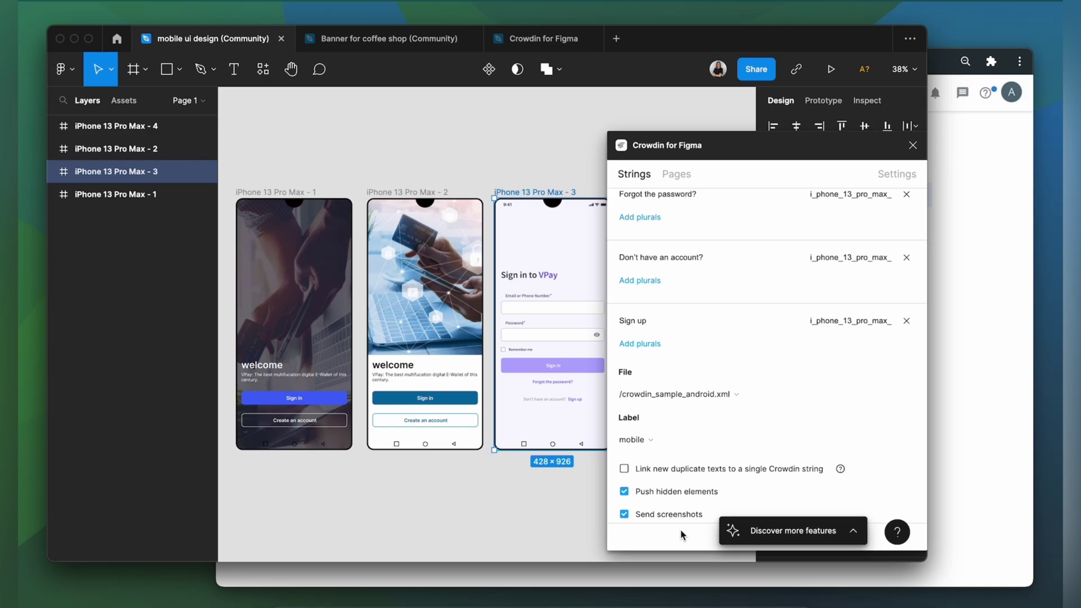
{"action": "scroll", "coordinate": [681, 533], "scroll_direction": "down", "scroll_amount": 2}
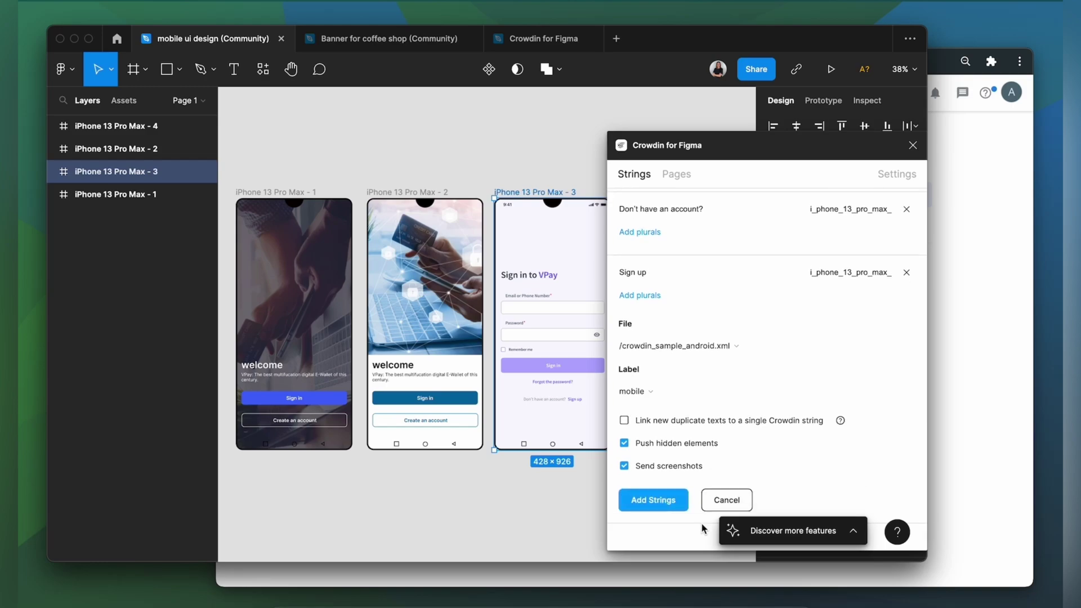
{"action": "left_click", "coordinate": [668, 503]}
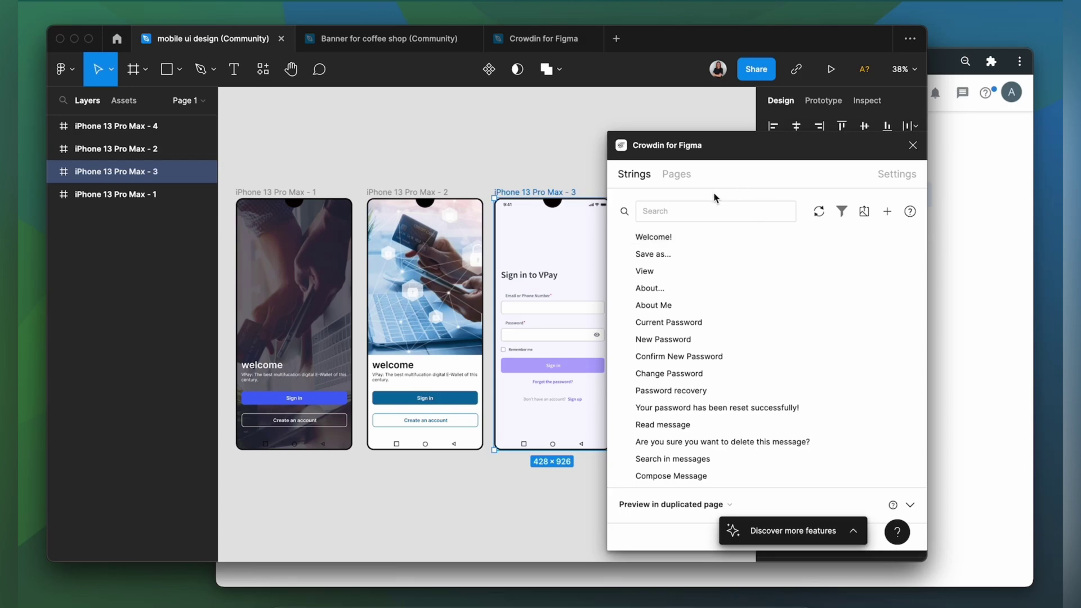
Step: Filter the strings to those linked to selected text elements, view the Email or Phone Number string's details, and clear the filter
{"action": "left_click", "coordinate": [841, 212]}
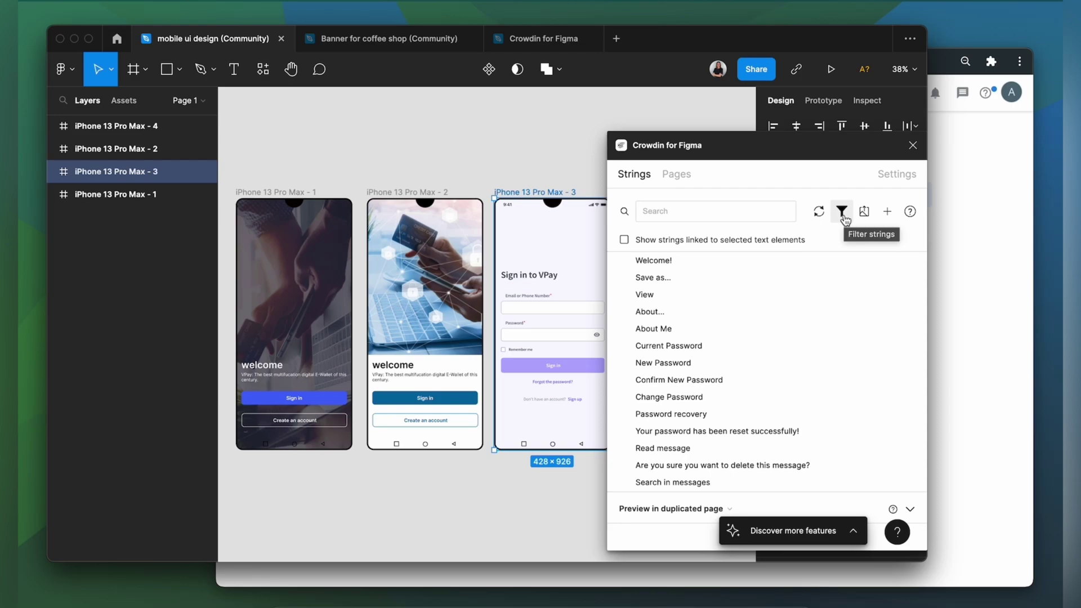
{"action": "left_click", "coordinate": [741, 244]}
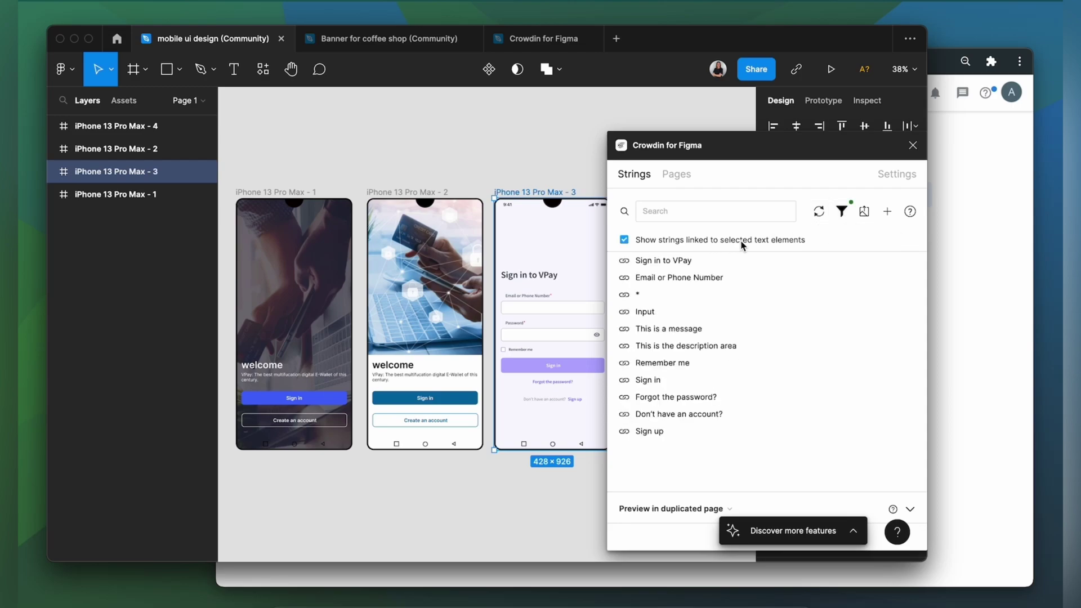
{"action": "mouse_move", "coordinate": [816, 279]}
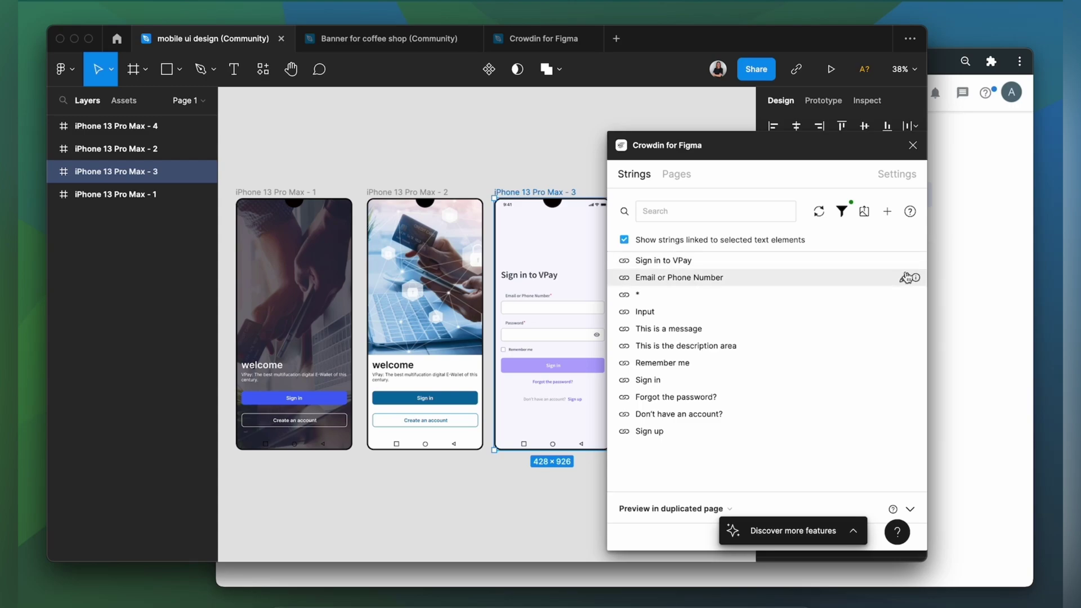
{"action": "mouse_move", "coordinate": [916, 278]}
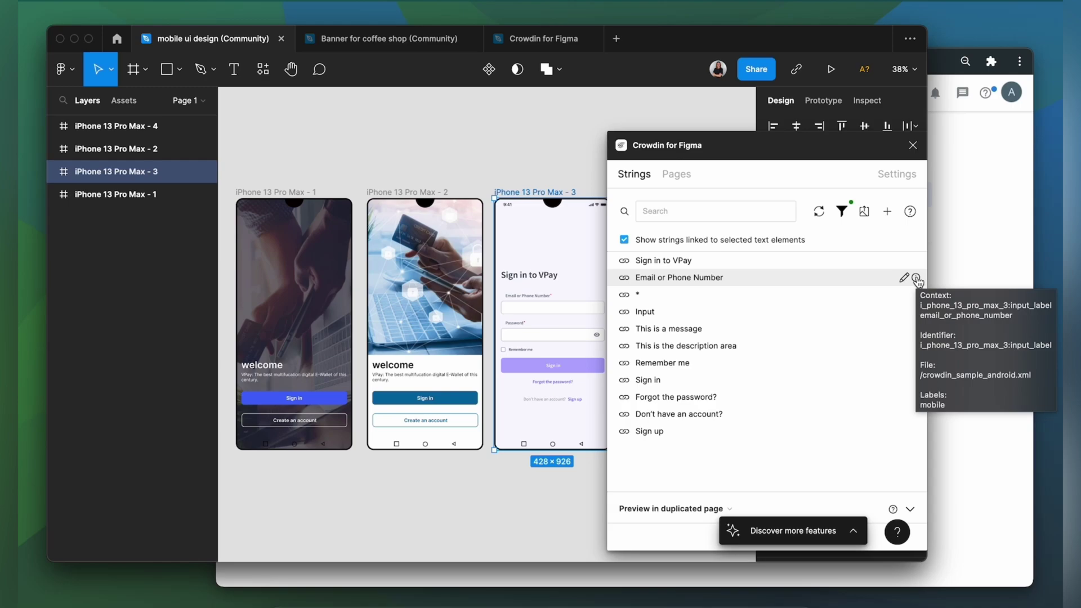
{"action": "left_click", "coordinate": [623, 239]}
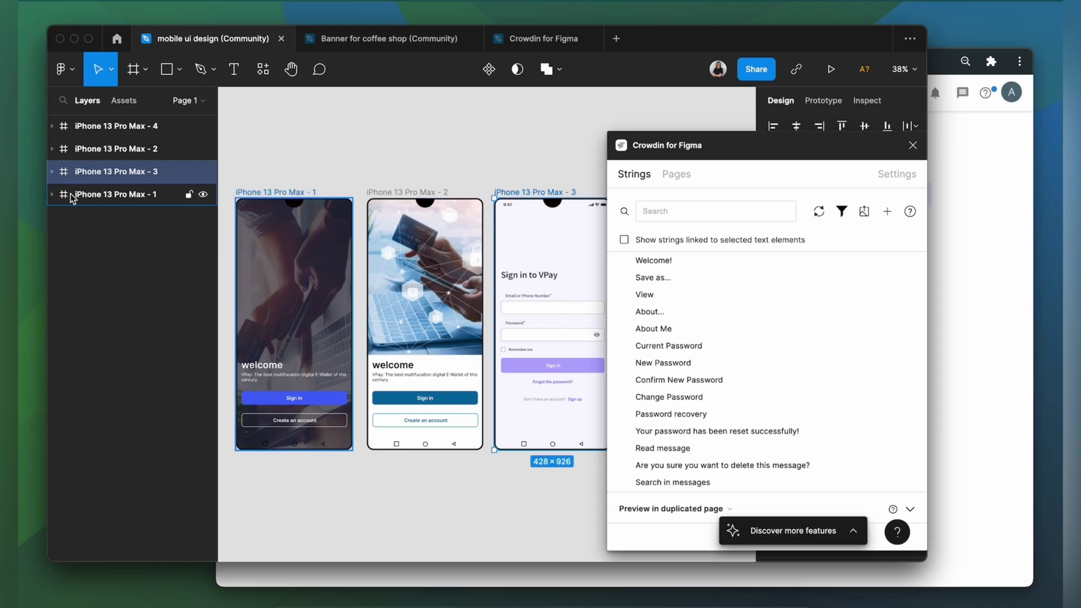
Step: Link the welcome text in the iPhone 13 Pro Max - 2 frame to the Current Password string, and unlink that string again
{"action": "left_click", "coordinate": [387, 200]}
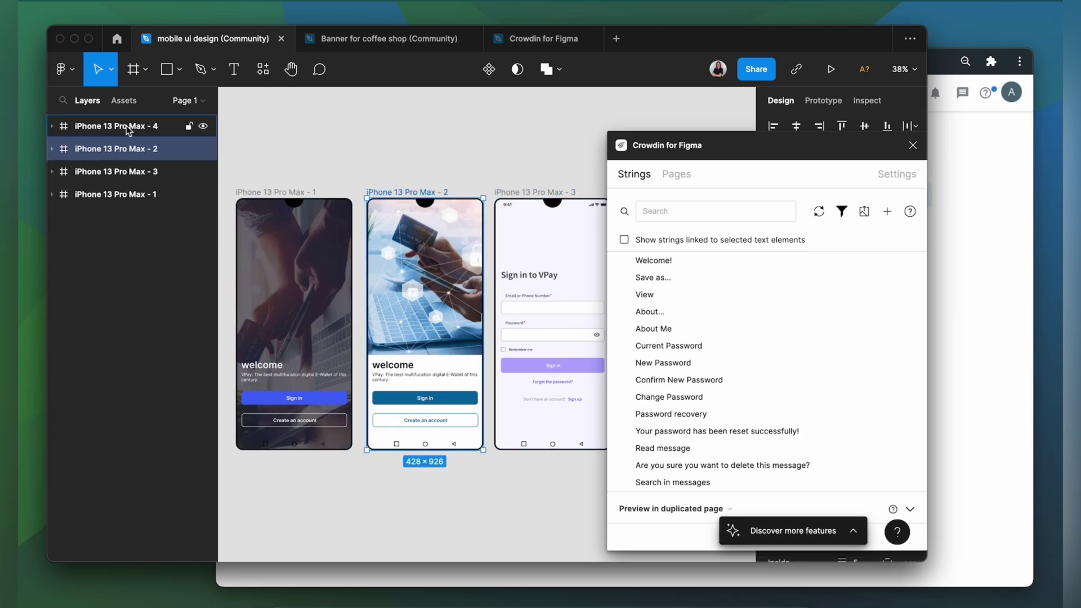
{"action": "left_click", "coordinate": [53, 150]}
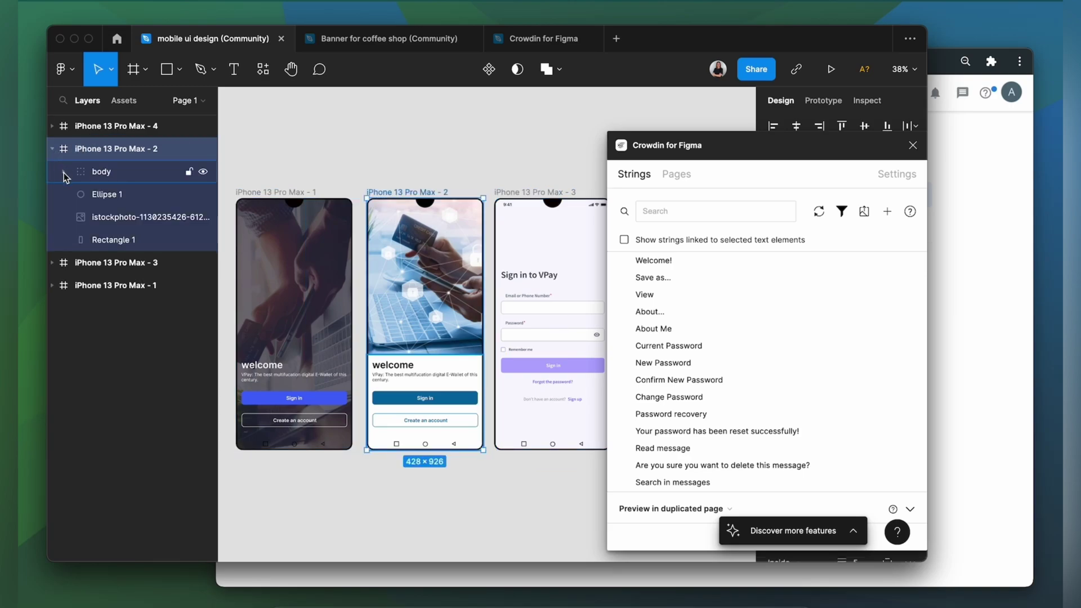
{"action": "left_click", "coordinate": [65, 173]}
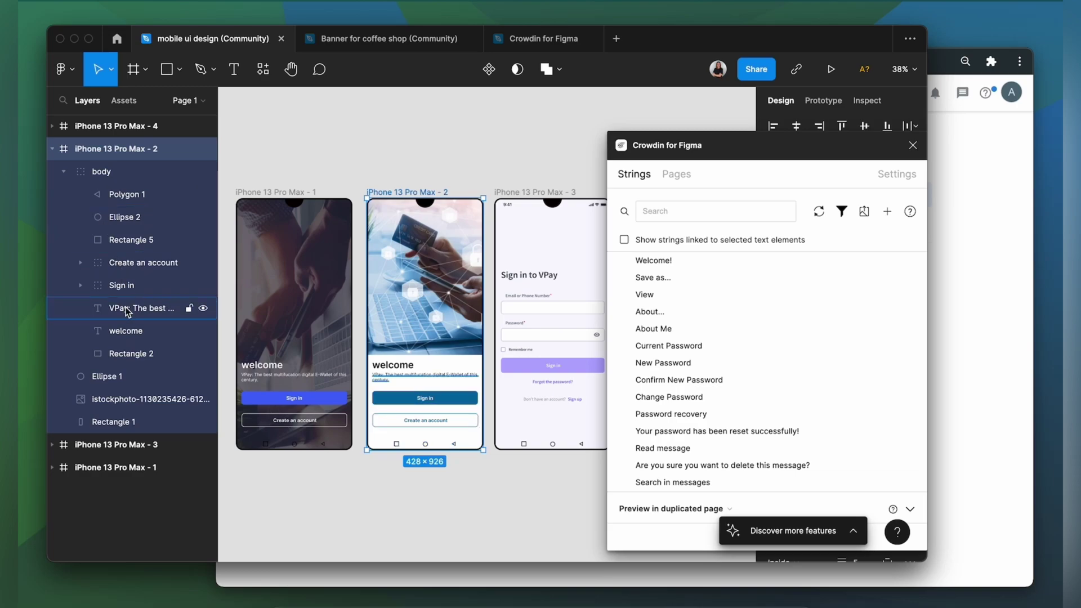
{"action": "left_click", "coordinate": [127, 331]}
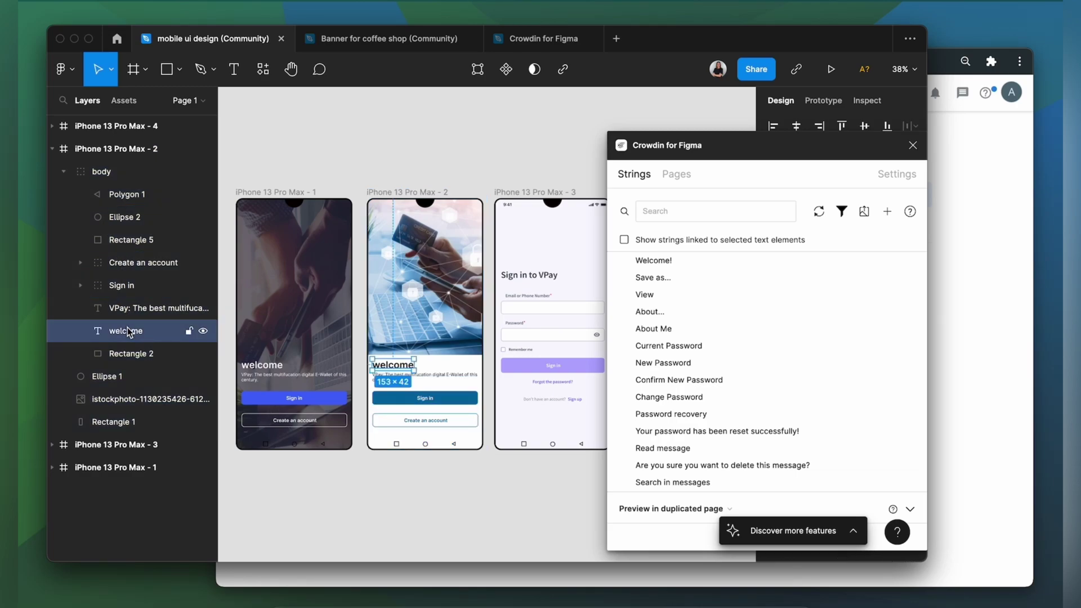
{"action": "left_click", "coordinate": [623, 348]}
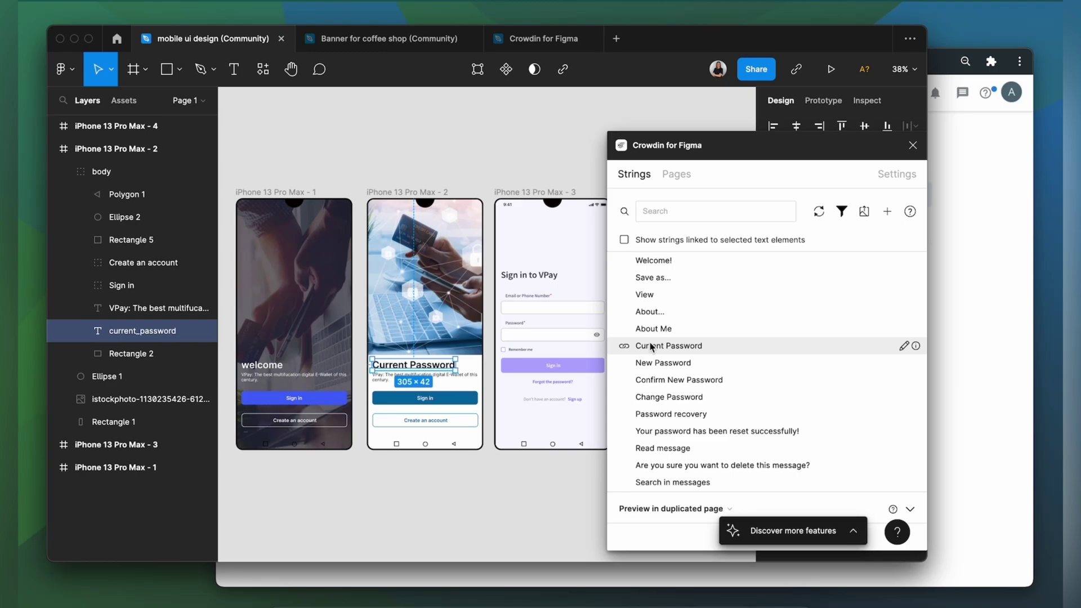
{"action": "left_click", "coordinate": [623, 346]}
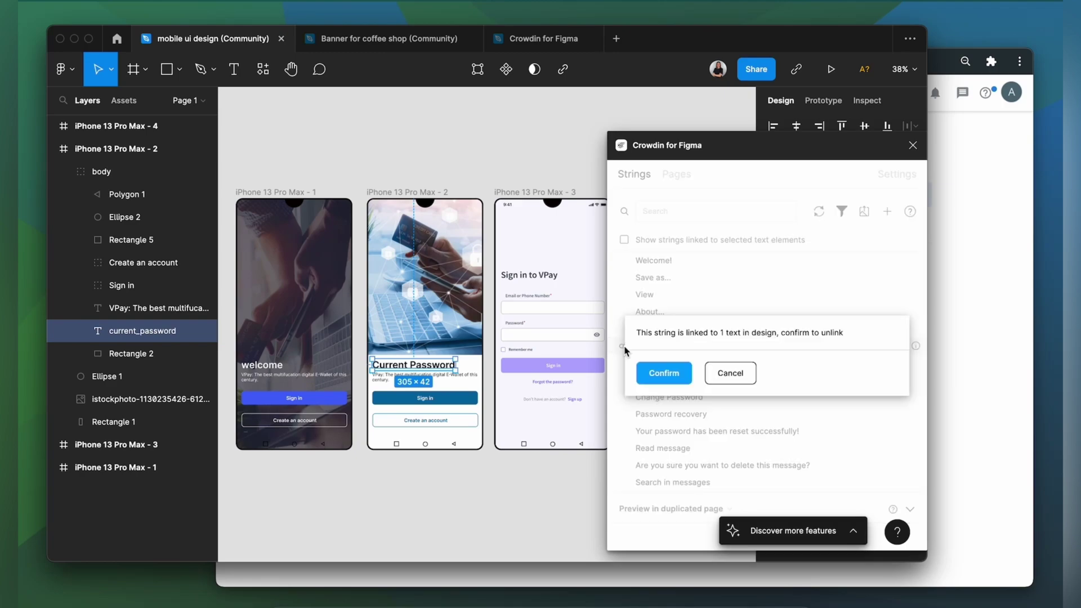
{"action": "left_click", "coordinate": [658, 376]}
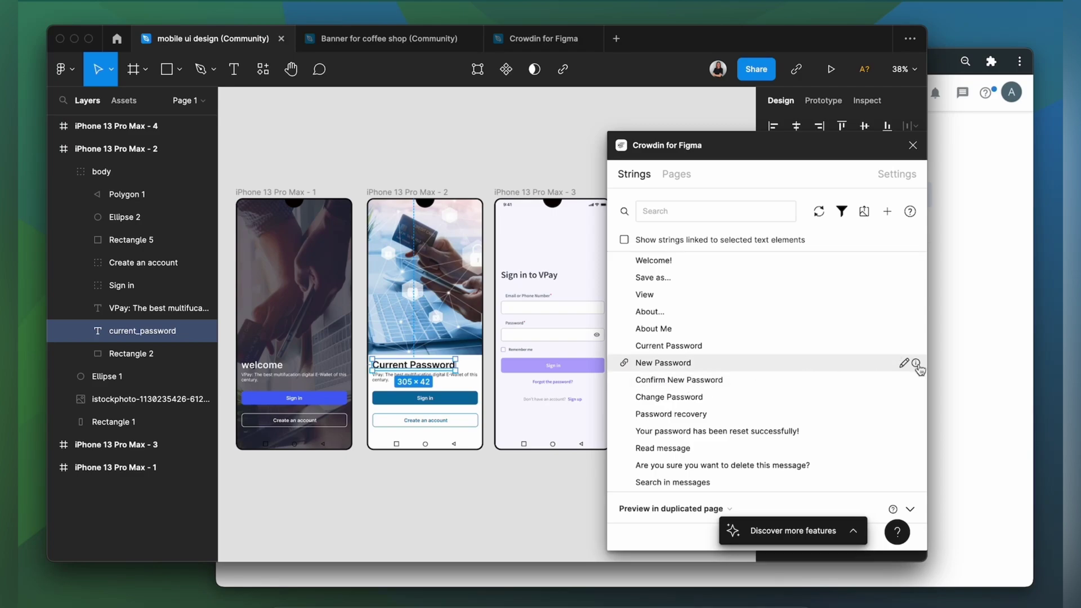
Step: Switch to Crowdin Enterprise in the browser and open crowdin_sample_android.xml from the Integration Demo project's French translation in the editor
{"action": "left_click", "coordinate": [965, 368]}
{"action": "left_click", "coordinate": [238, 100]}
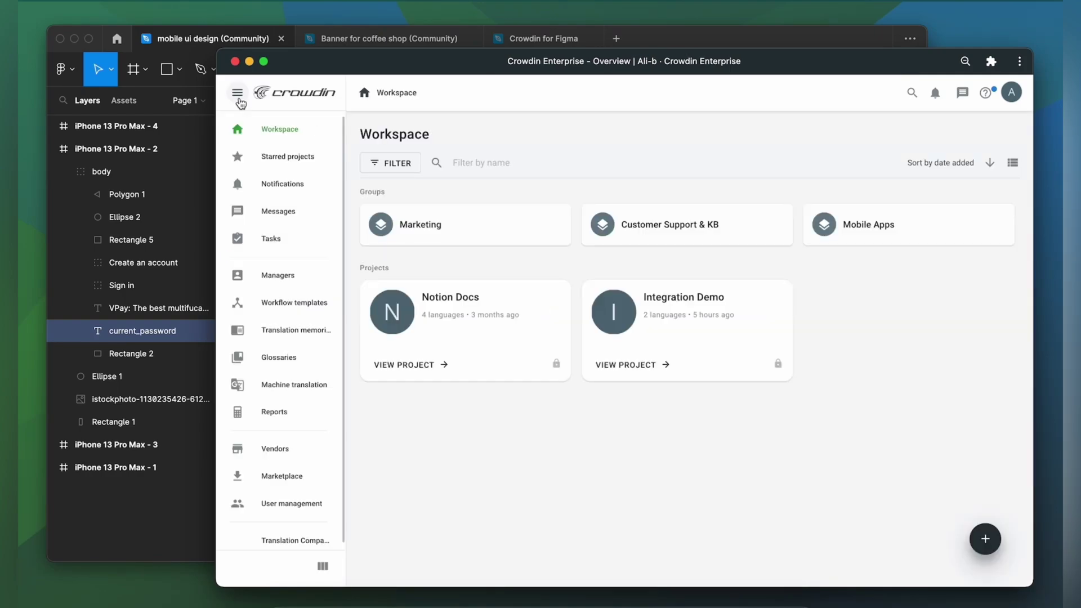
{"action": "left_click", "coordinate": [687, 309]}
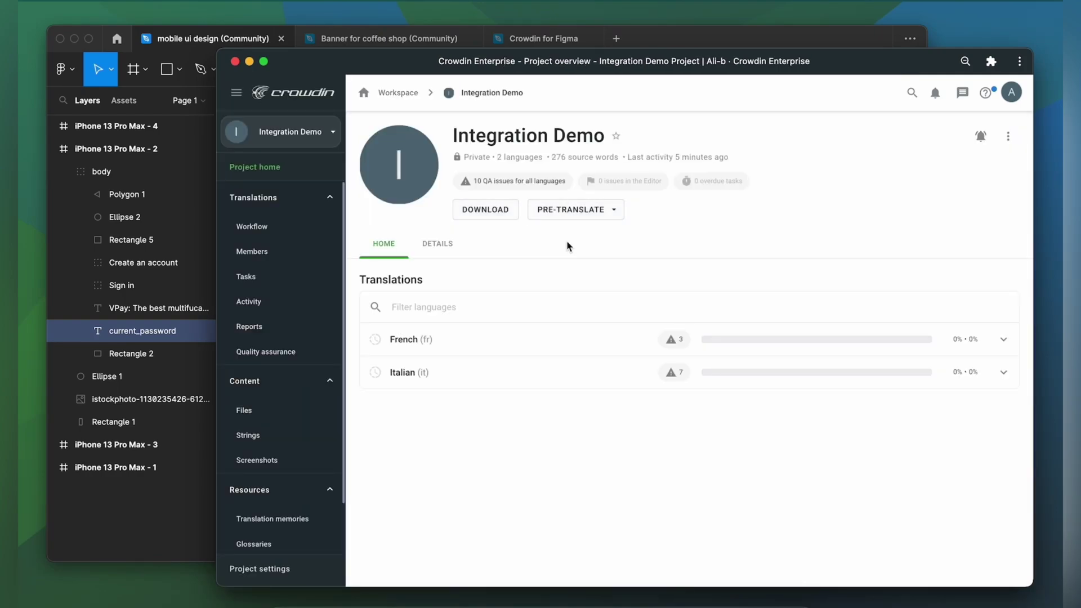
{"action": "left_click", "coordinate": [481, 338]}
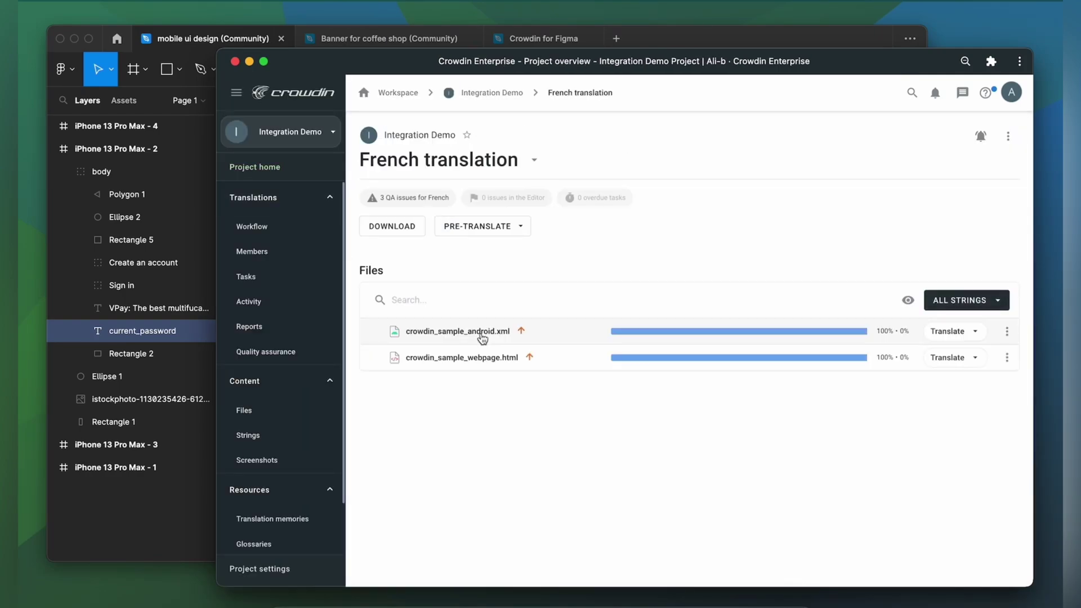
{"action": "left_click", "coordinate": [481, 337]}
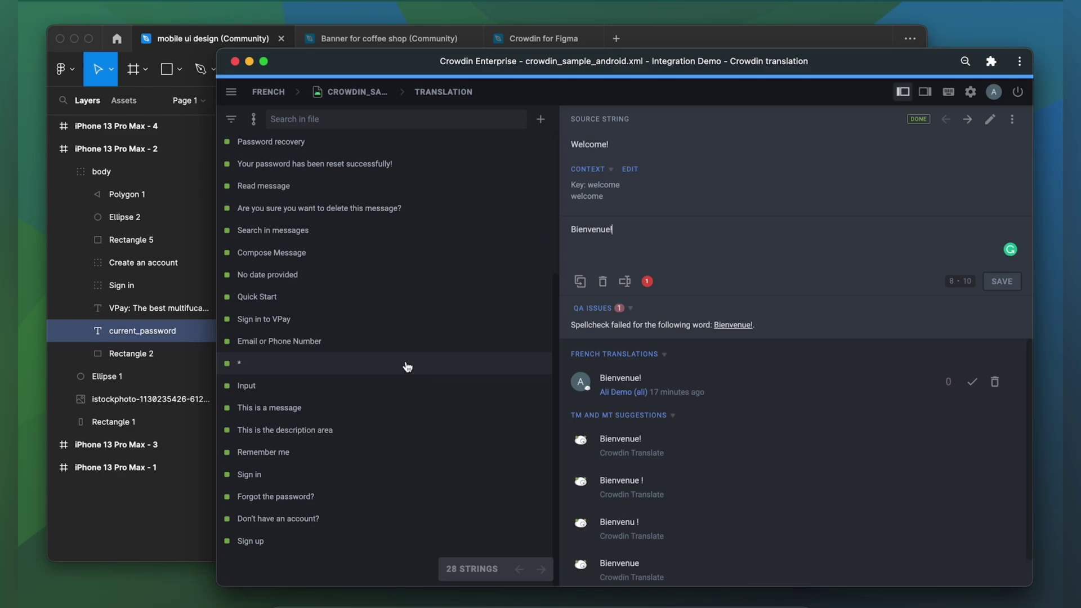
Step: Check the Email or Phone Number string's context and screenshot, and leave the translation editor
{"action": "left_click", "coordinate": [307, 342]}
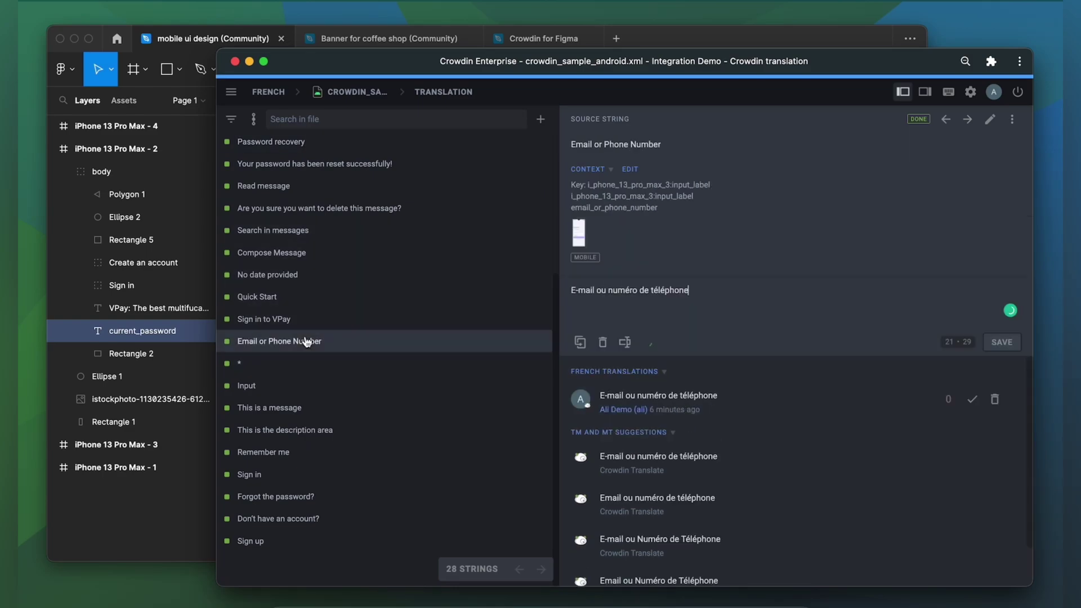
{"action": "left_click", "coordinate": [580, 236]}
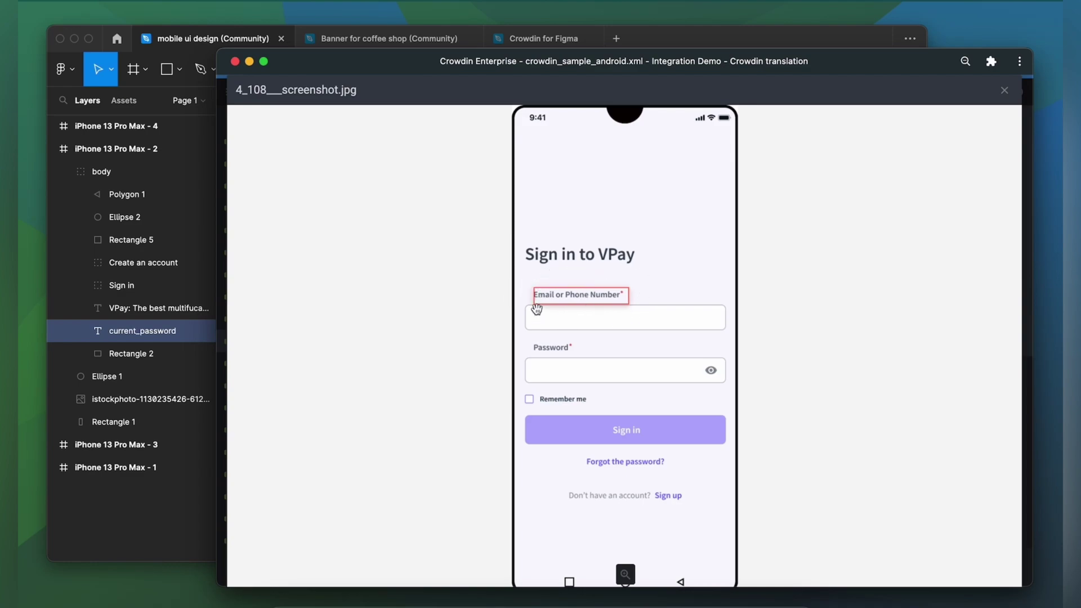
{"action": "left_click", "coordinate": [1004, 90]}
{"action": "left_click", "coordinate": [1018, 92]}
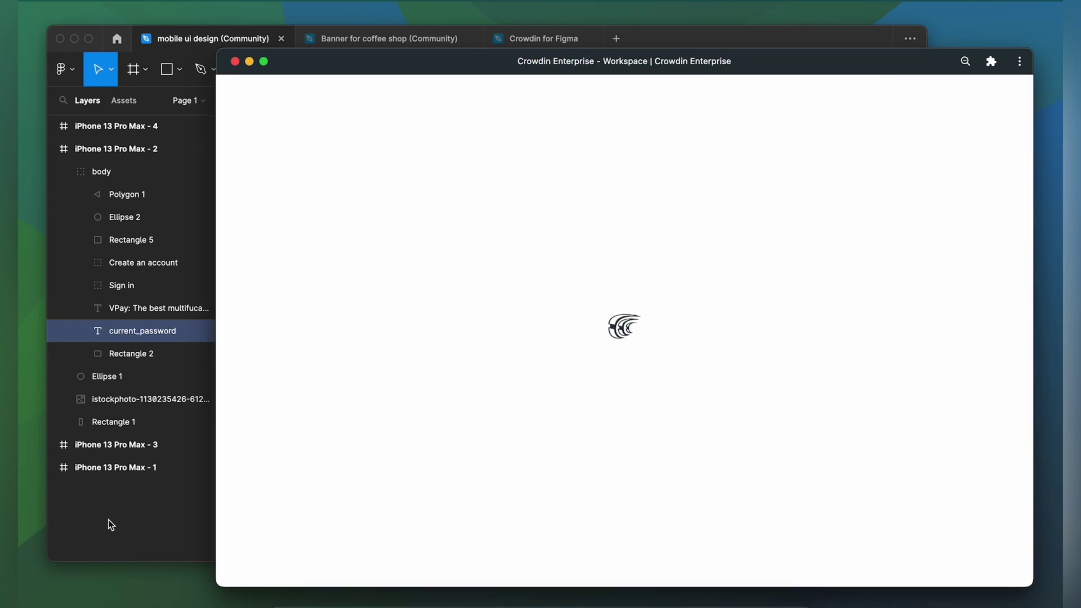
Step: Return to Figma and generate a duplicated-page preview with key names for the iPhone 13 Pro Max - 3 frame only
{"action": "left_click", "coordinate": [111, 525]}
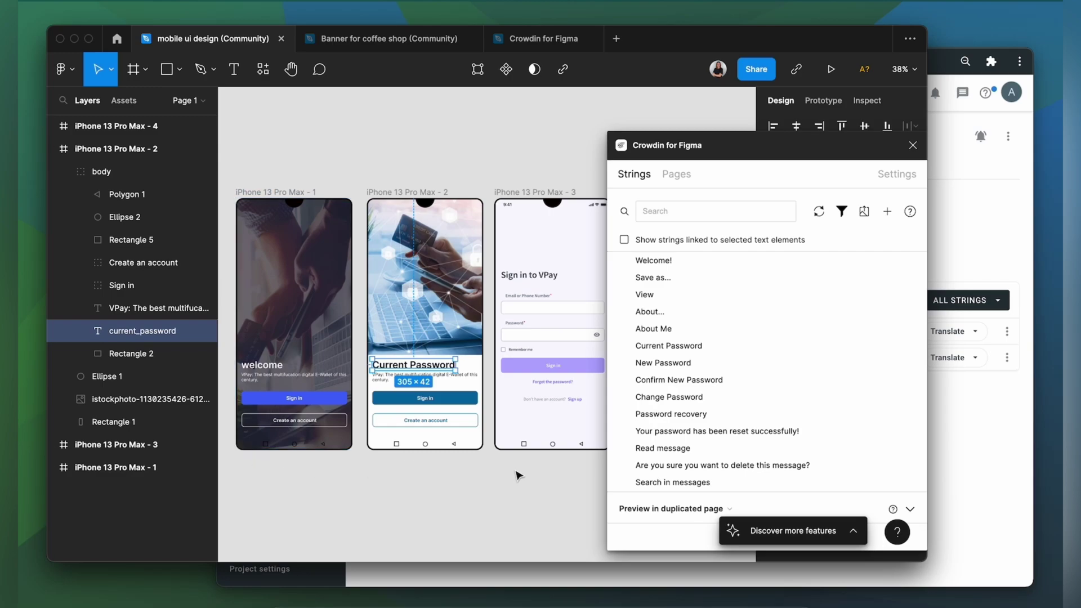
{"action": "left_click", "coordinate": [672, 516]}
{"action": "left_click", "coordinate": [673, 516]}
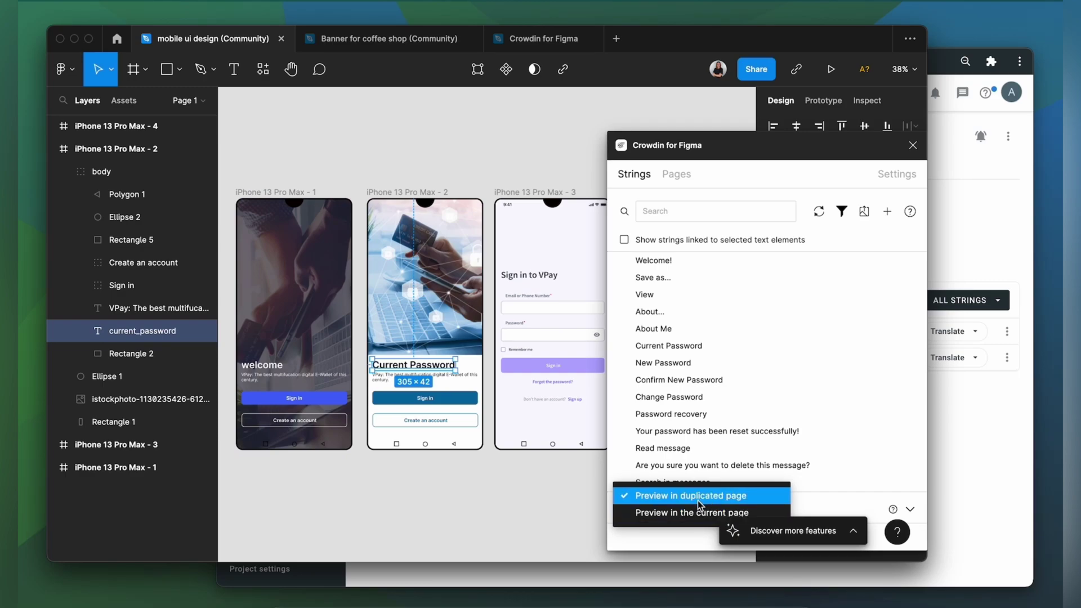
{"action": "left_click", "coordinate": [688, 501]}
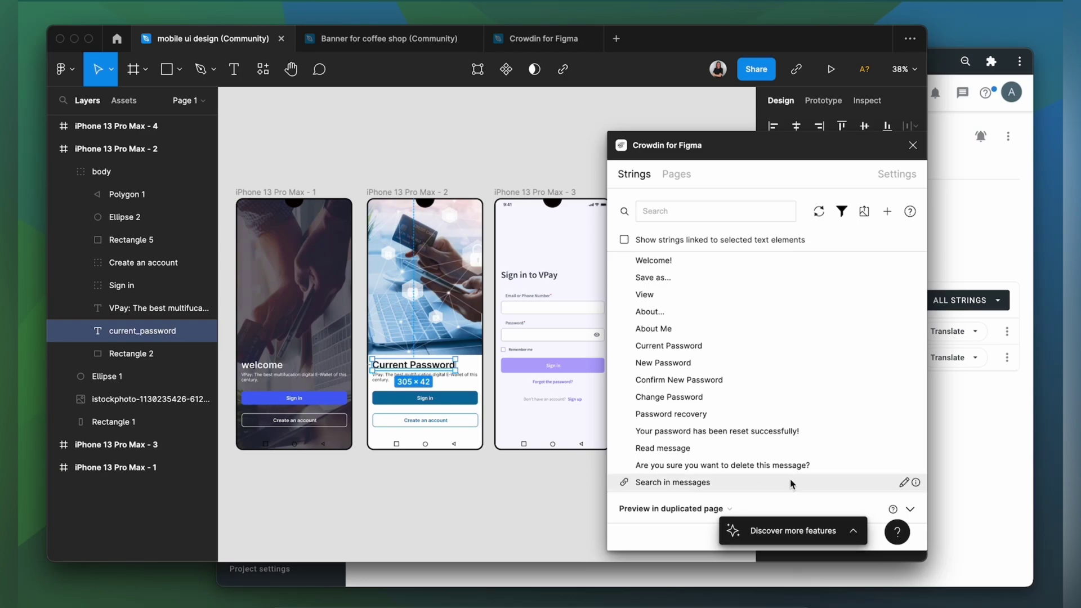
{"action": "left_click", "coordinate": [908, 509]}
{"action": "left_click", "coordinate": [624, 477]}
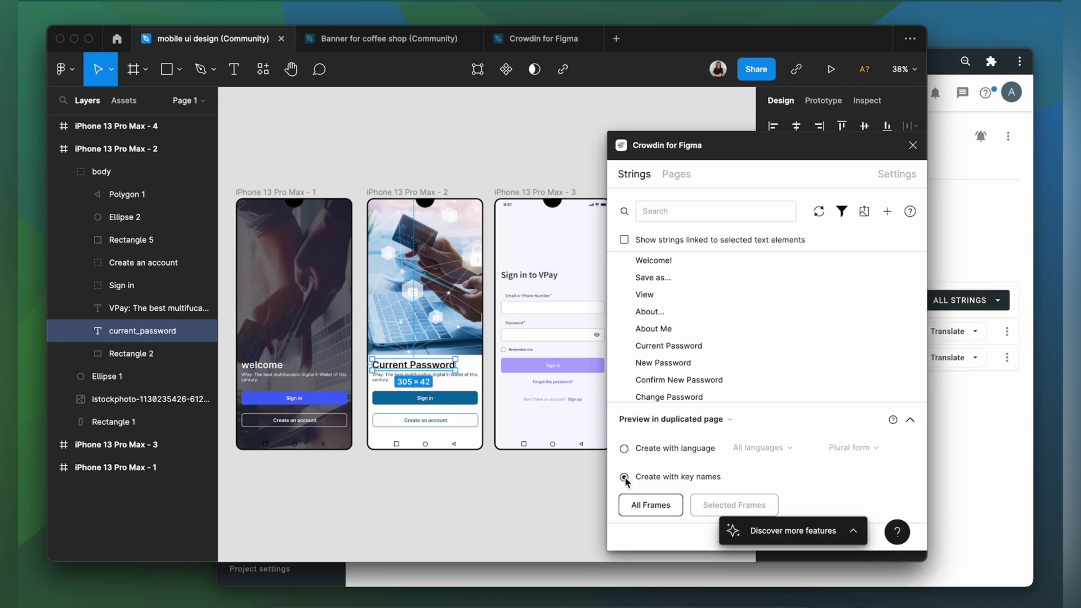
{"action": "left_click", "coordinate": [508, 195]}
{"action": "left_click", "coordinate": [718, 504]}
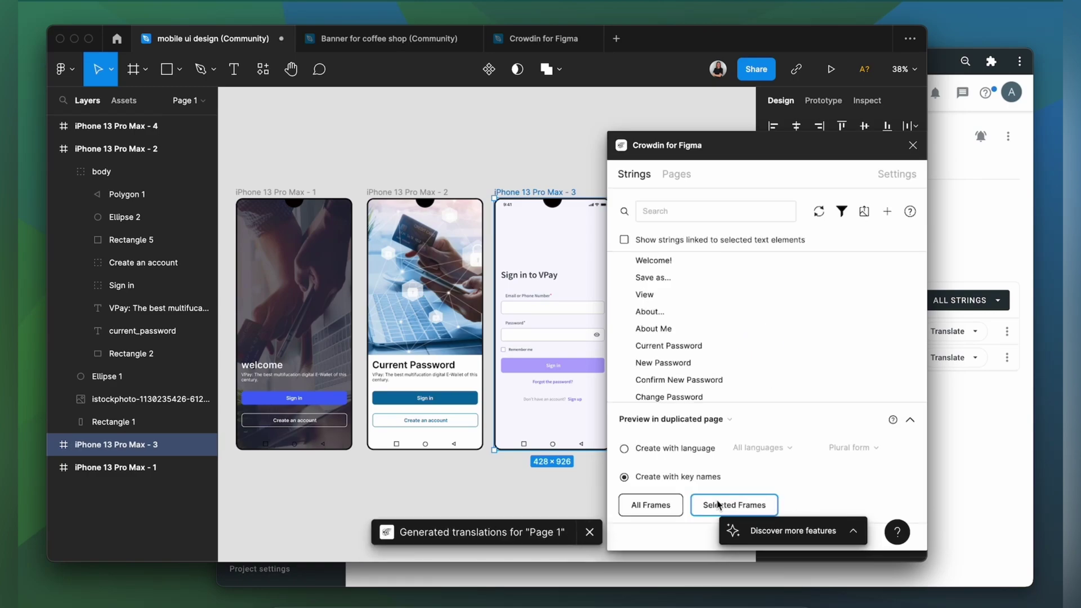
Step: View the [keys] Page 1 by Crowdin page and go back to Page 1
{"action": "left_click", "coordinate": [197, 102]}
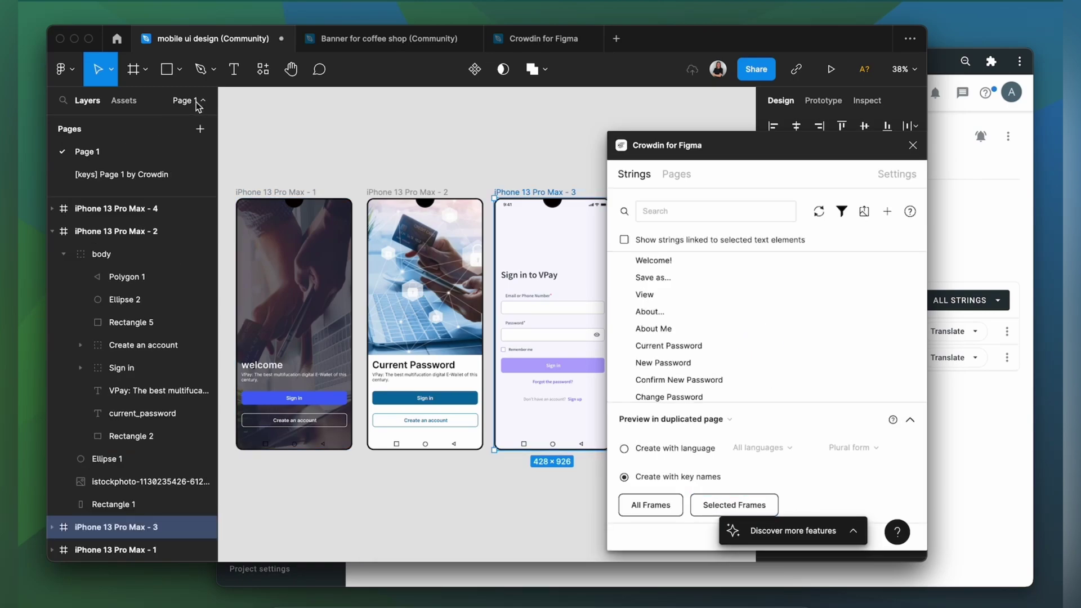
{"action": "left_click", "coordinate": [121, 174]}
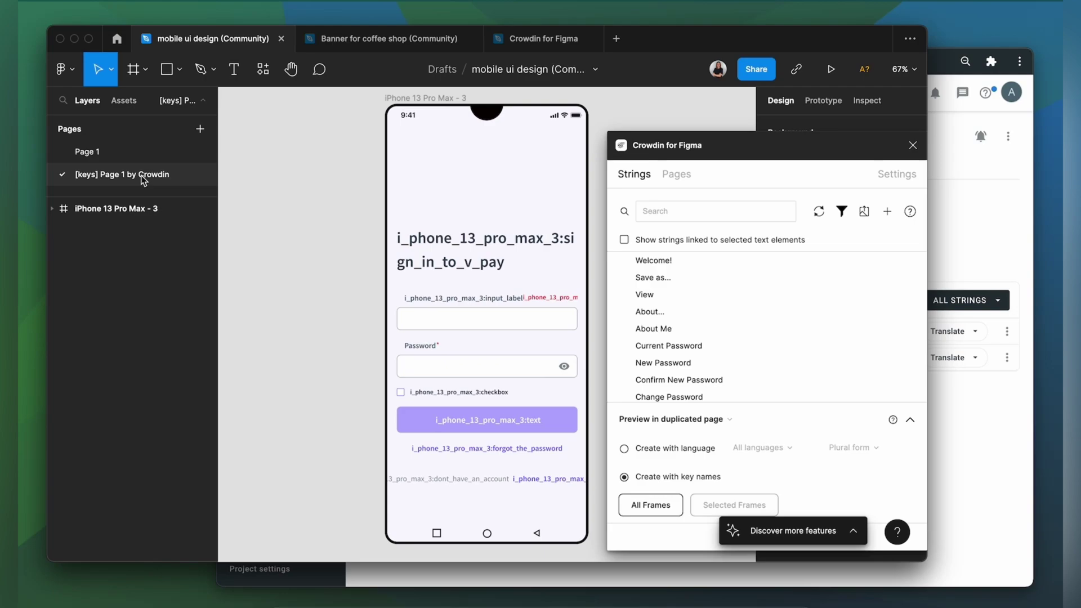
{"action": "left_click", "coordinate": [87, 151]}
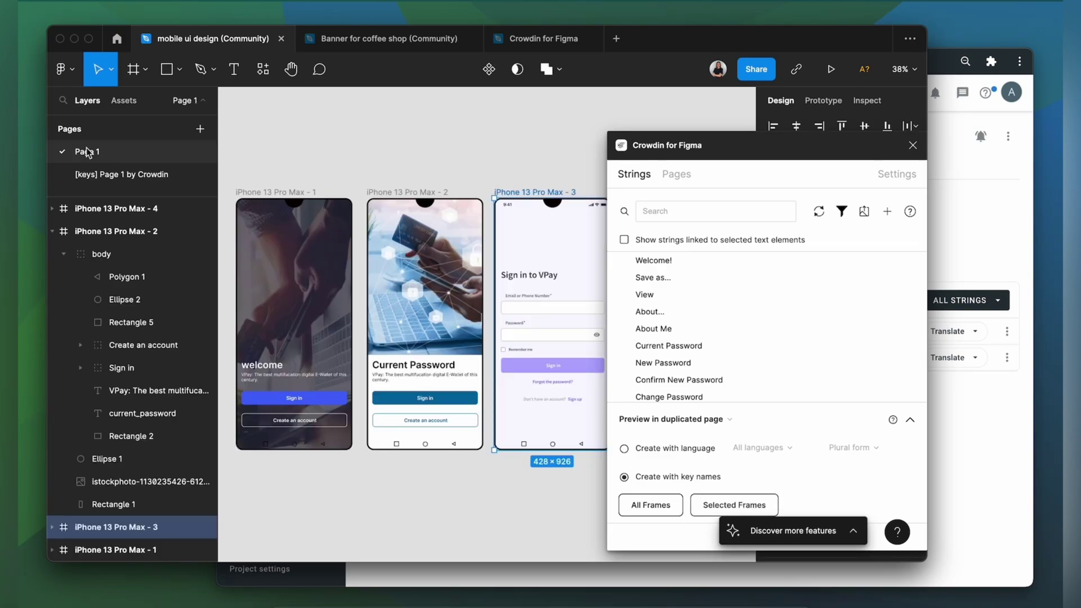
Step: Change the preview mode to the current page and generate the French preview for the selected iPhone 13 Pro Max - 3 frame
{"action": "left_click", "coordinate": [697, 428]}
{"action": "left_click", "coordinate": [706, 422]}
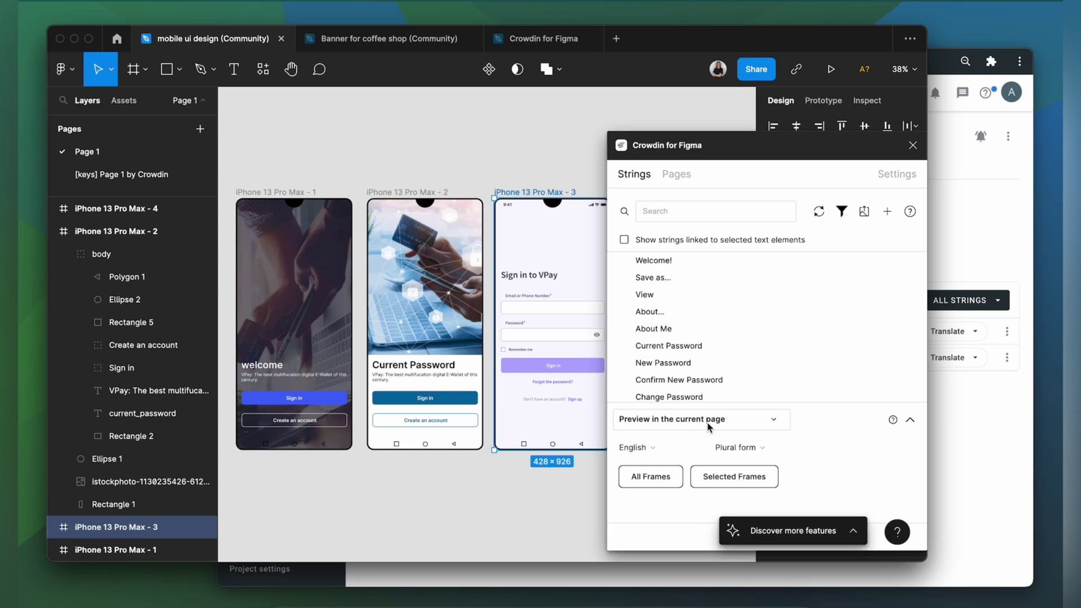
{"action": "left_click", "coordinate": [636, 448]}
{"action": "left_click", "coordinate": [645, 454]}
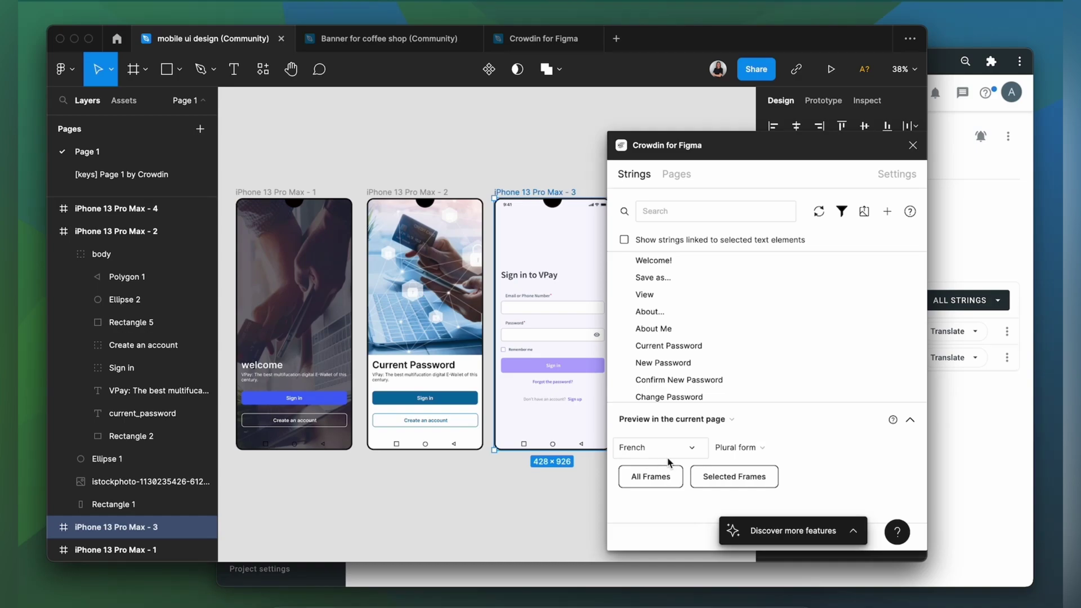
{"action": "left_click", "coordinate": [718, 479]}
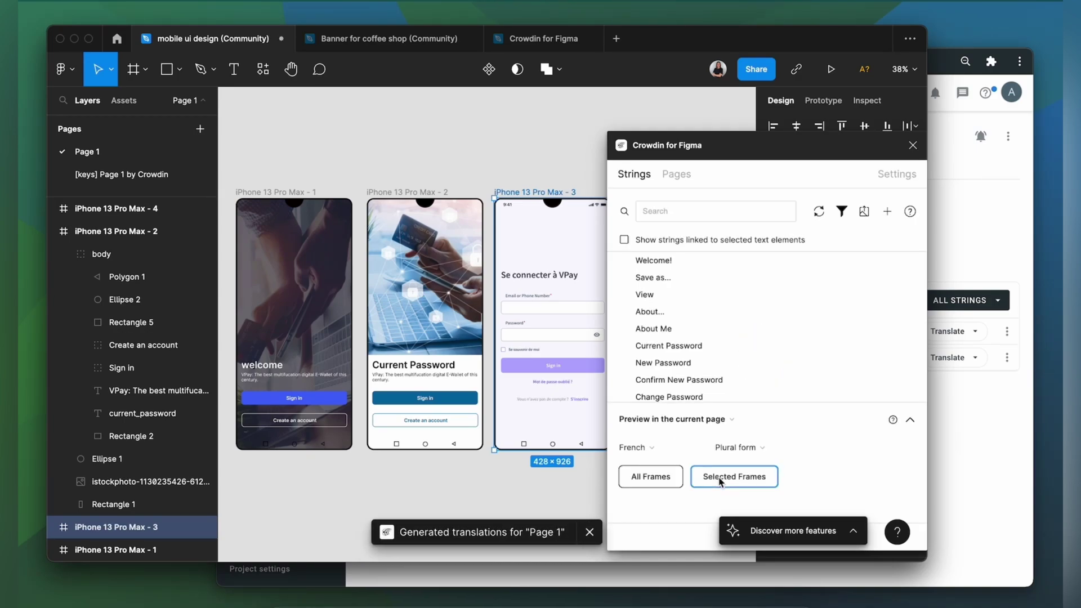
Step: Set the preview language to English and apply it to the selected iPhone 13 Pro Max - 3 frame
{"action": "scroll", "coordinate": [394, 394], "scroll_direction": "right", "scroll_amount": 5}
{"action": "scroll", "coordinate": [394, 394], "scroll_direction": "down", "scroll_amount": 1}
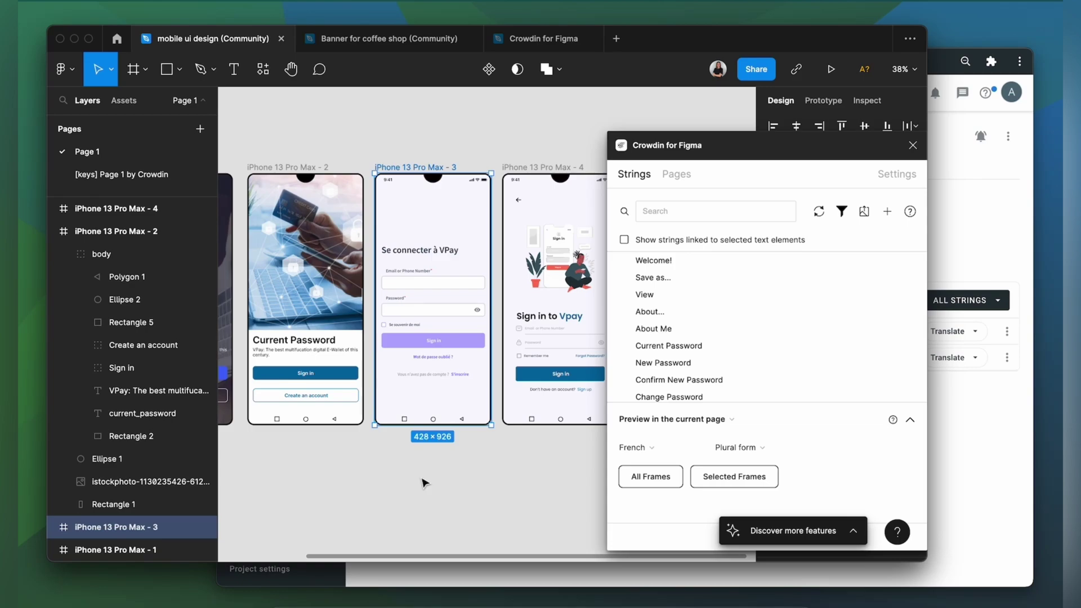
{"action": "left_click", "coordinate": [635, 447]}
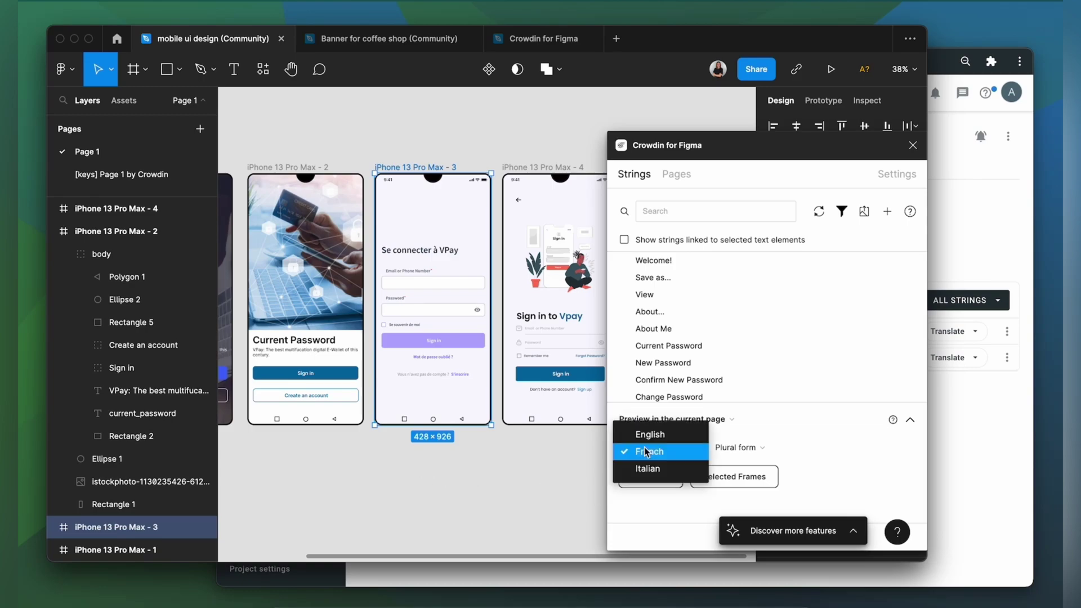
{"action": "left_click", "coordinate": [648, 436]}
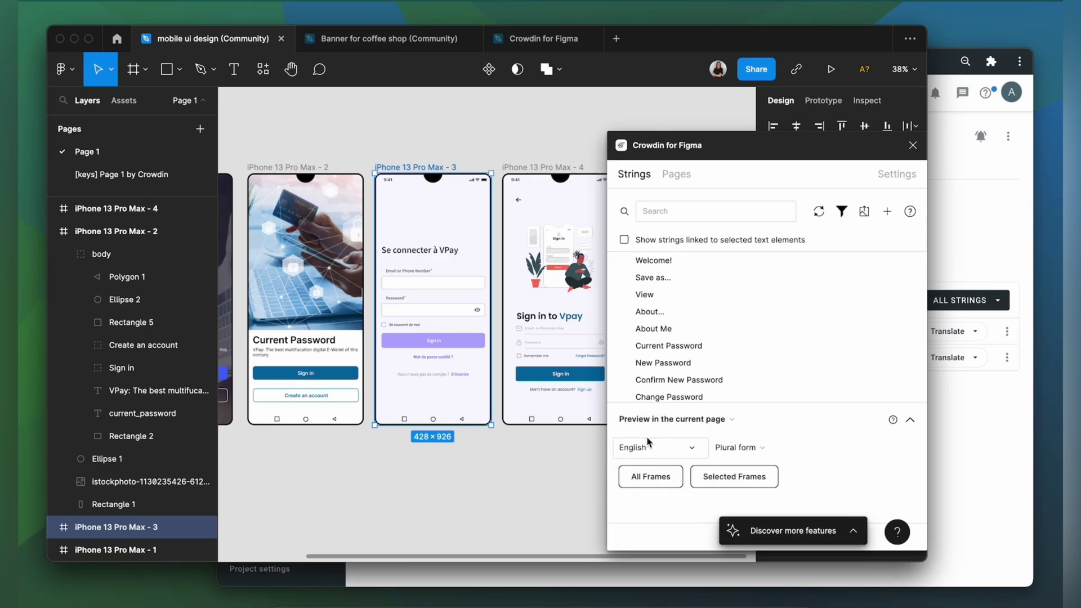
{"action": "left_click", "coordinate": [721, 484]}
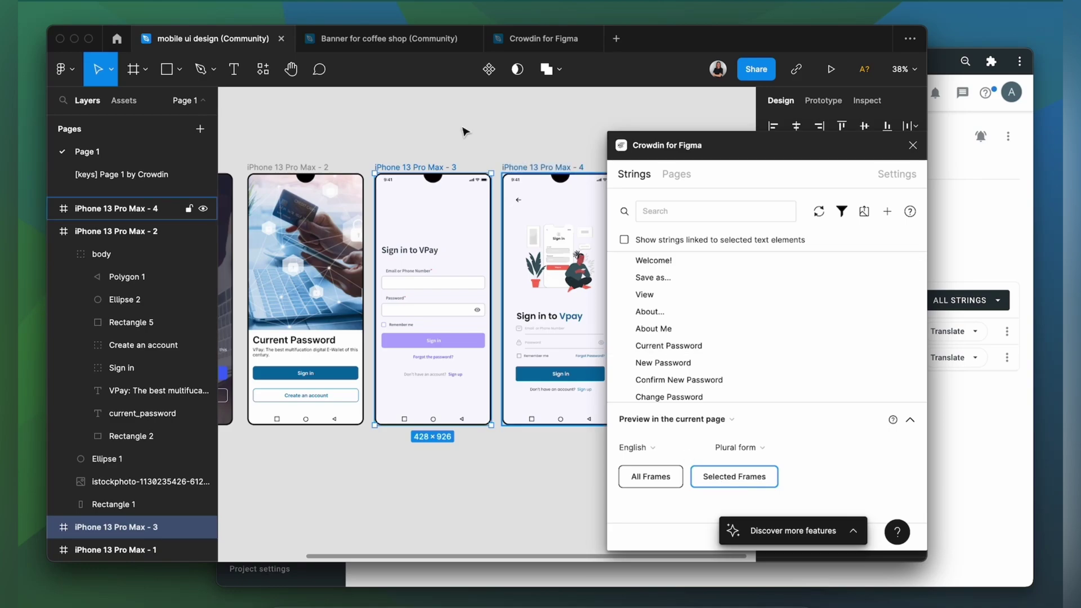
Step: Switch to the Banner for coffee shop (Community) file and launch the Crowdin for Figma plugin there
{"action": "key", "text": "ctrl+Tab"}
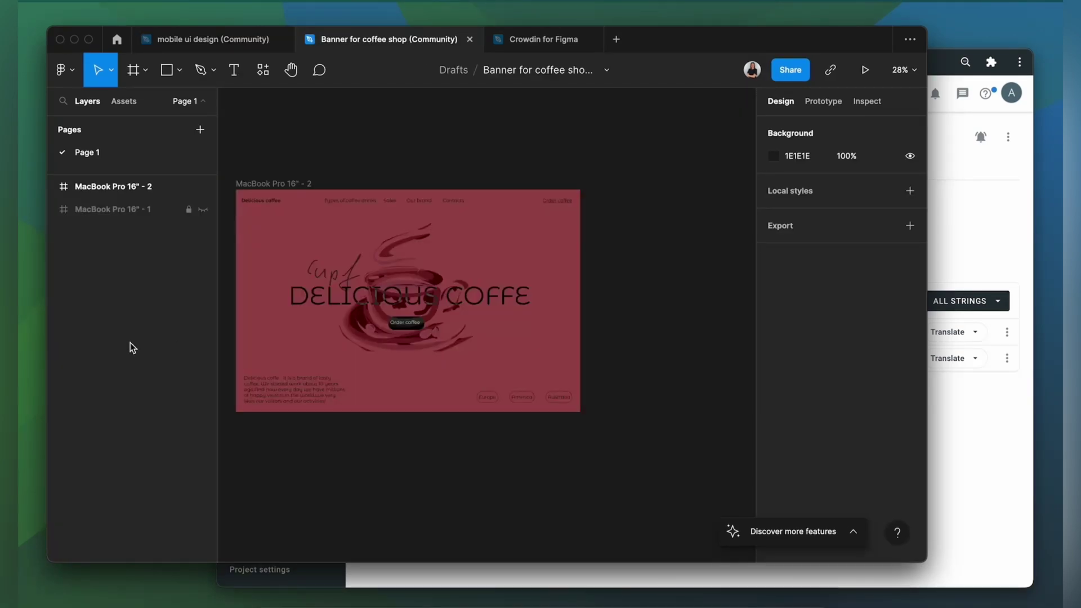
{"action": "right_click", "coordinate": [670, 241]}
{"action": "mouse_move", "coordinate": [720, 363]}
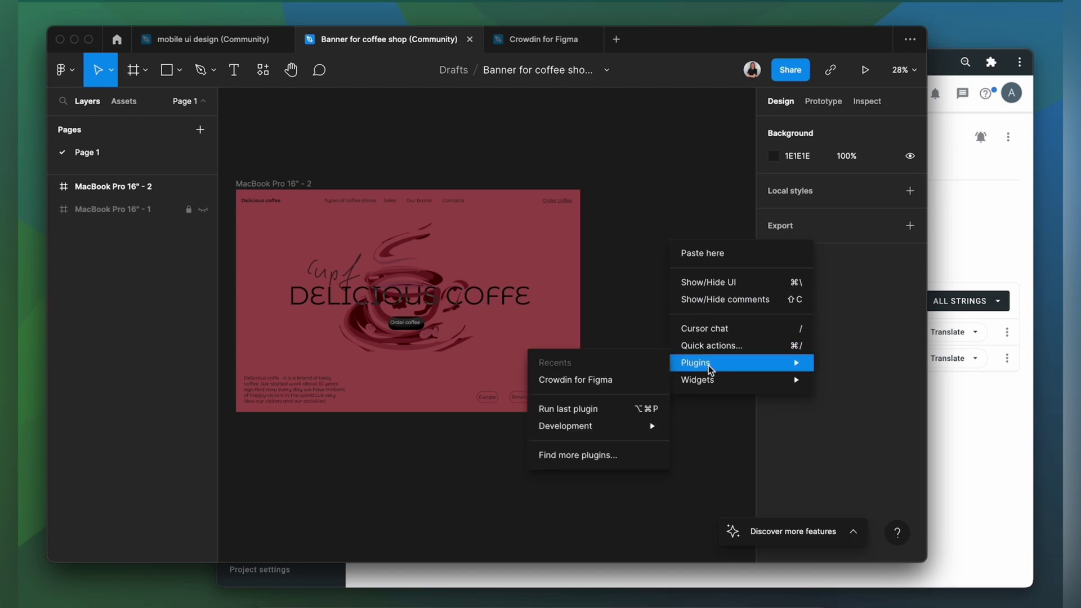
{"action": "left_click", "coordinate": [641, 384]}
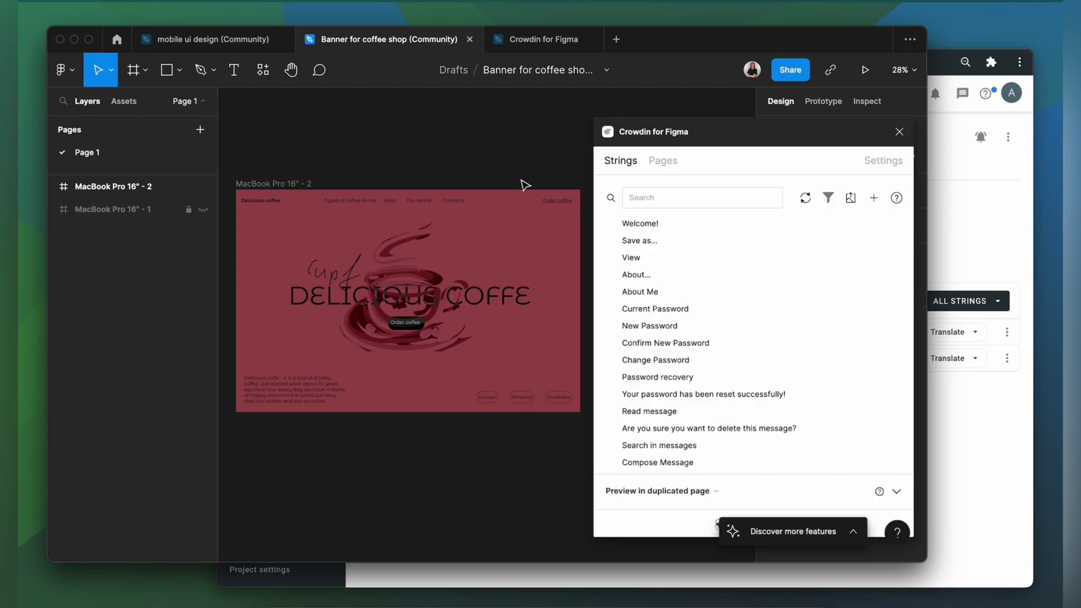
Step: Send only the MacBook Pro 16" - 2 frame from Figma to Crowdin as a page for translation
{"action": "left_click", "coordinate": [664, 161]}
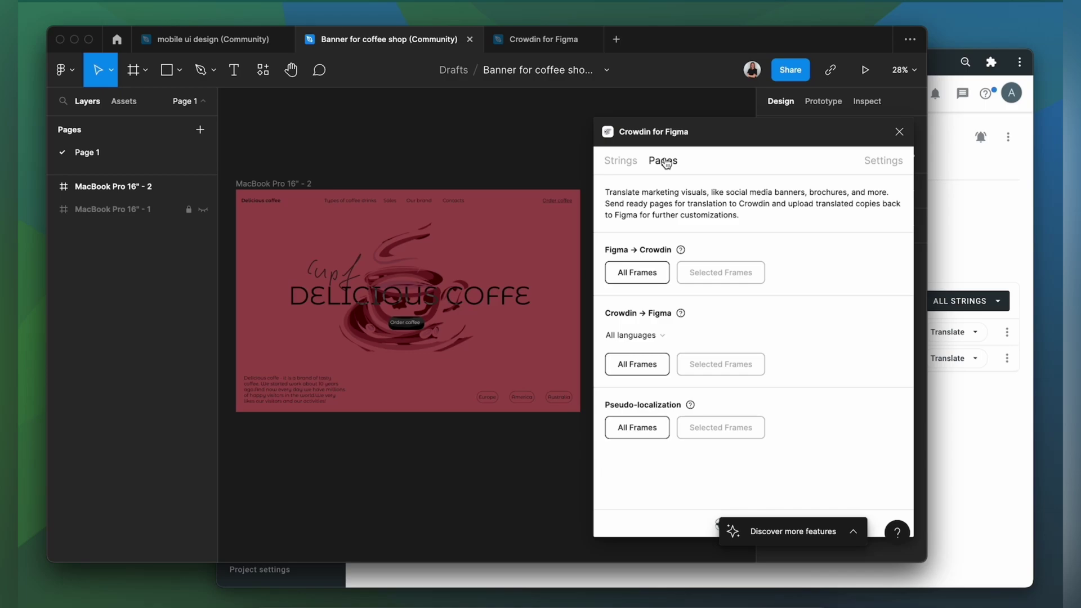
{"action": "left_click", "coordinate": [288, 184]}
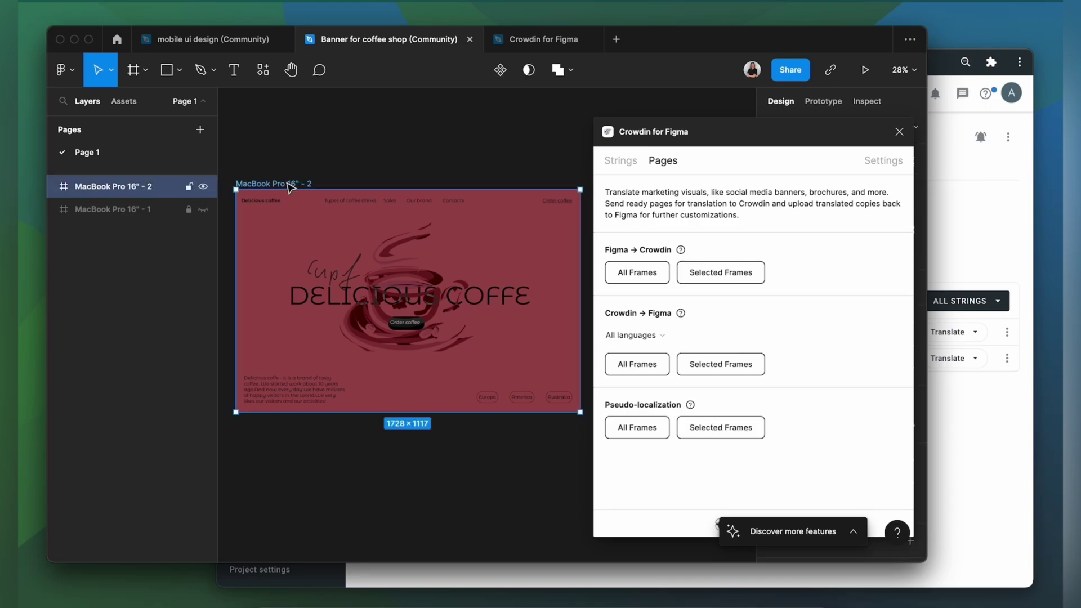
{"action": "left_click", "coordinate": [727, 274]}
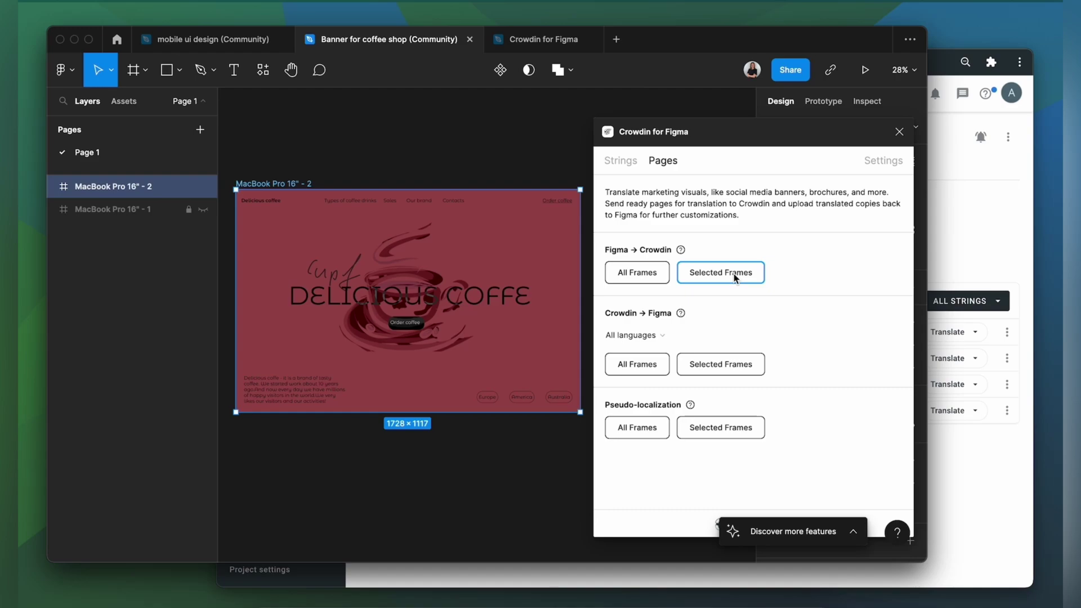
Step: Switch to Crowdin in the browser, open MacBook Pro 16" - 2.html from the Page 1 folder, and examine its French translation preview
{"action": "left_click", "coordinate": [961, 235]}
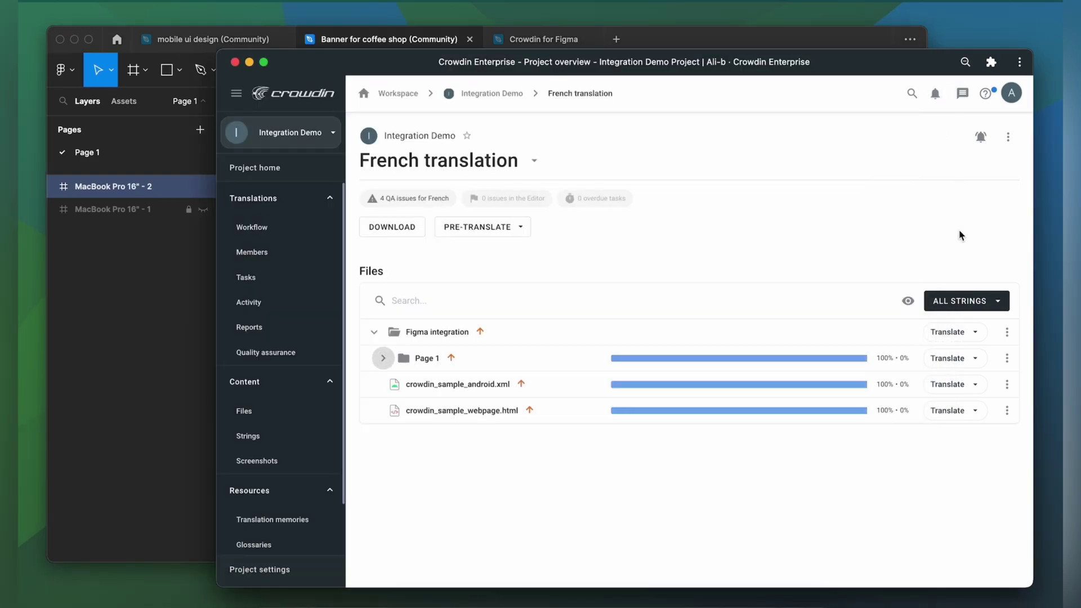
{"action": "left_click", "coordinate": [380, 360]}
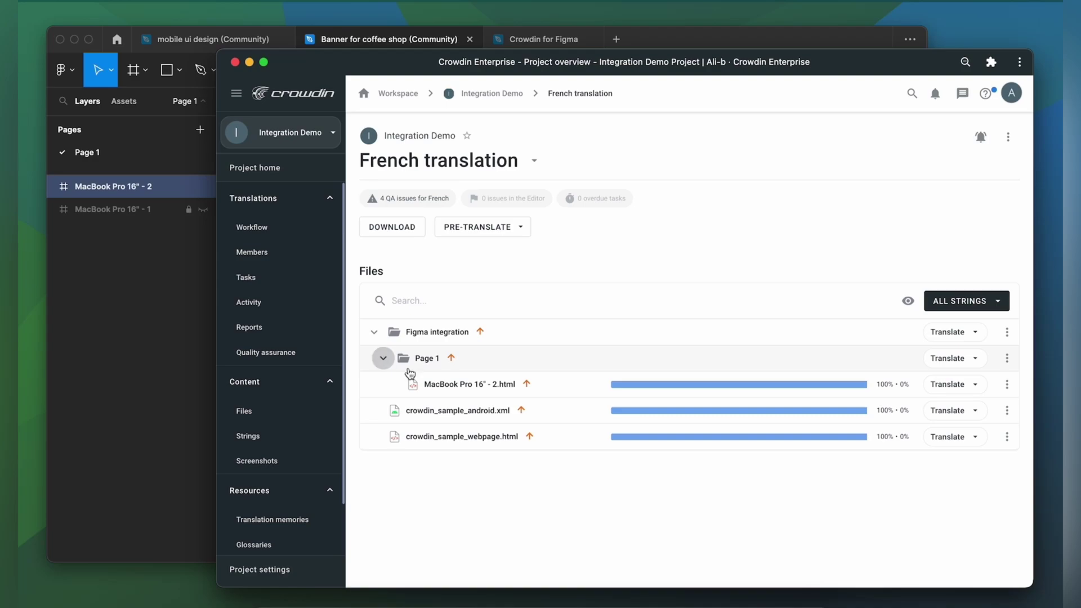
{"action": "left_click", "coordinate": [439, 385]}
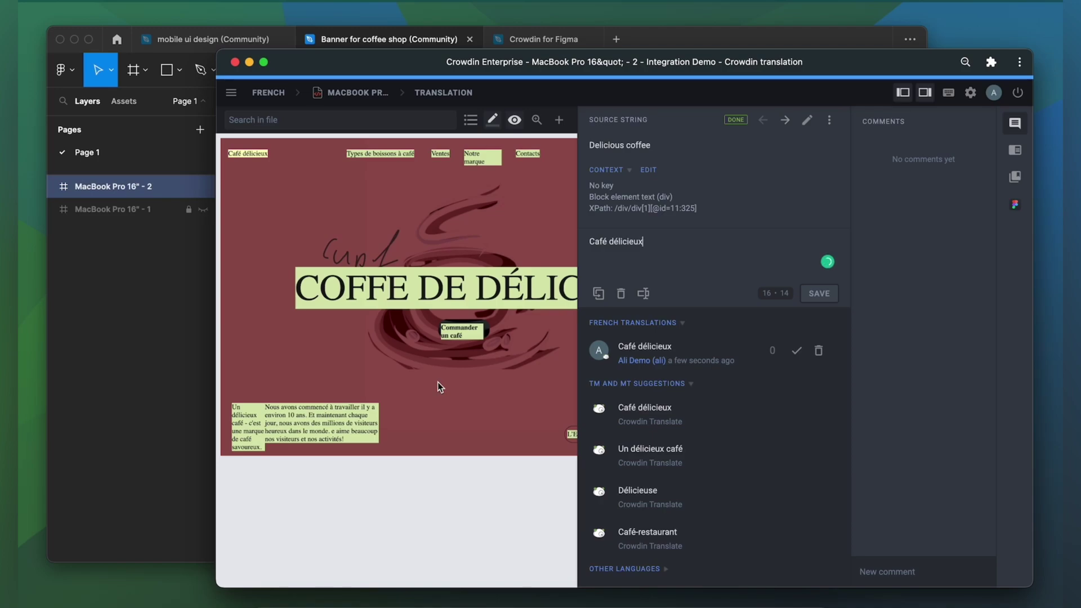
{"action": "scroll", "coordinate": [437, 382], "scroll_direction": "right", "scroll_amount": 5}
{"action": "scroll", "coordinate": [437, 381], "scroll_direction": "left", "scroll_amount": 3}
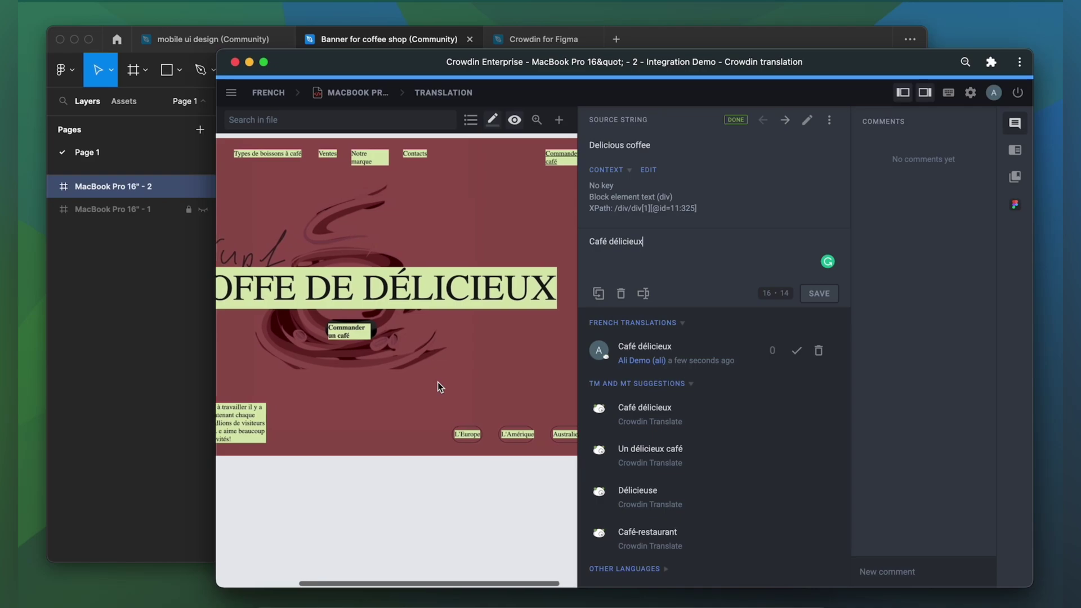
{"action": "scroll", "coordinate": [437, 382], "scroll_direction": "left", "scroll_amount": 3}
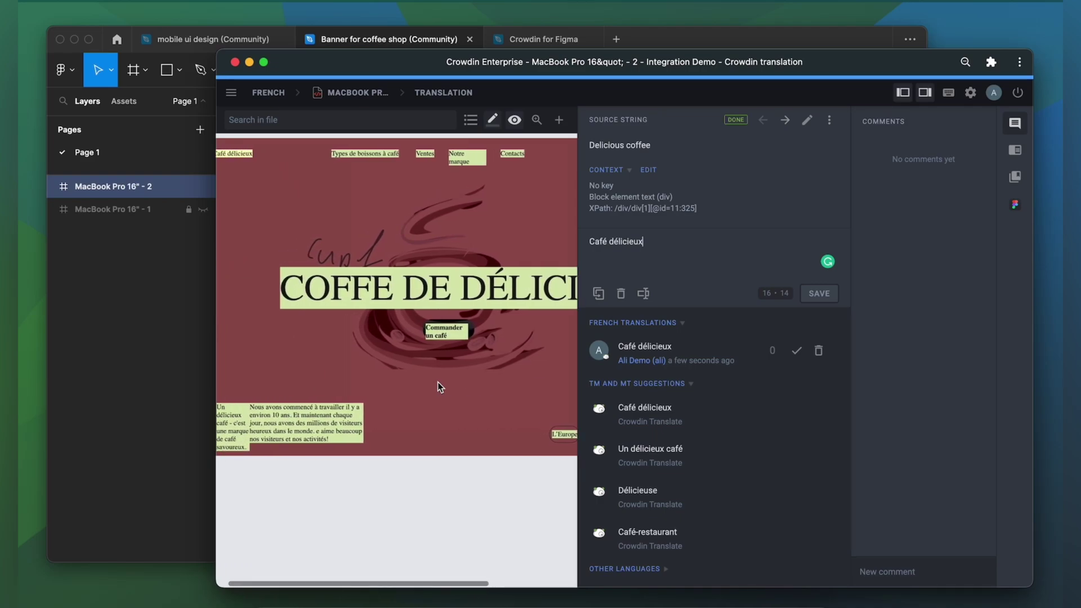
{"action": "scroll", "coordinate": [437, 383], "scroll_direction": "left", "scroll_amount": 1}
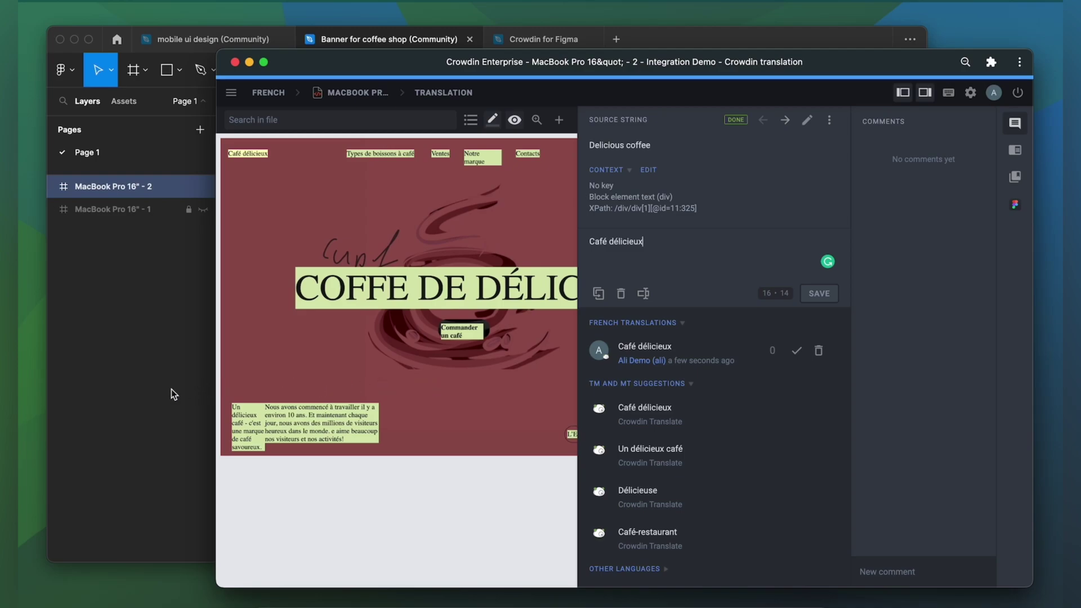
Step: Return to Figma and upload the French translation from Crowdin for the selected MacBook Pro 16" - 2 frame only
{"action": "left_click", "coordinate": [154, 400]}
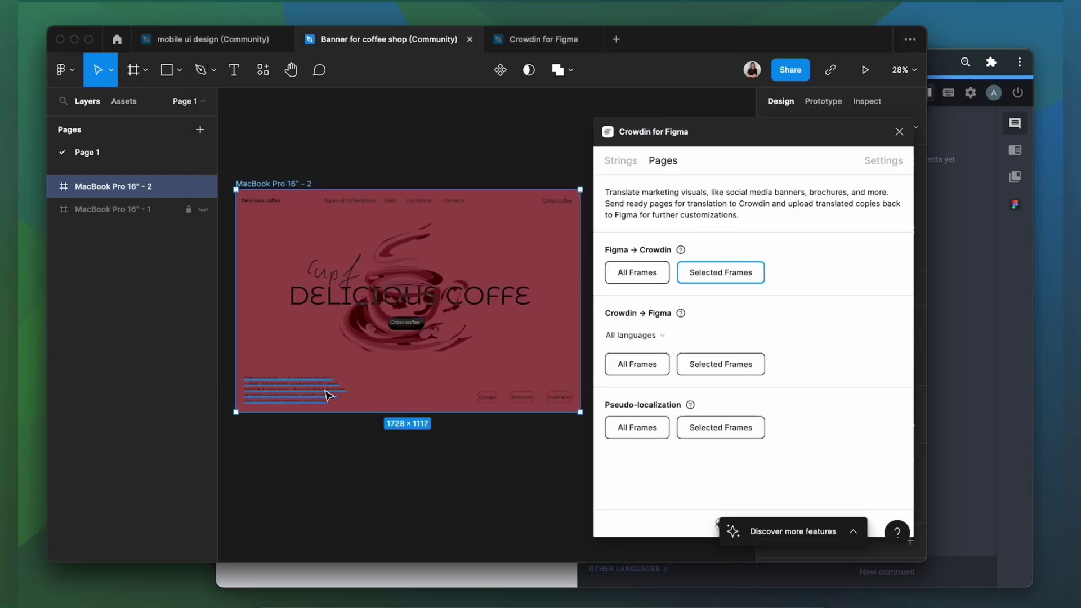
{"action": "left_click", "coordinate": [654, 336]}
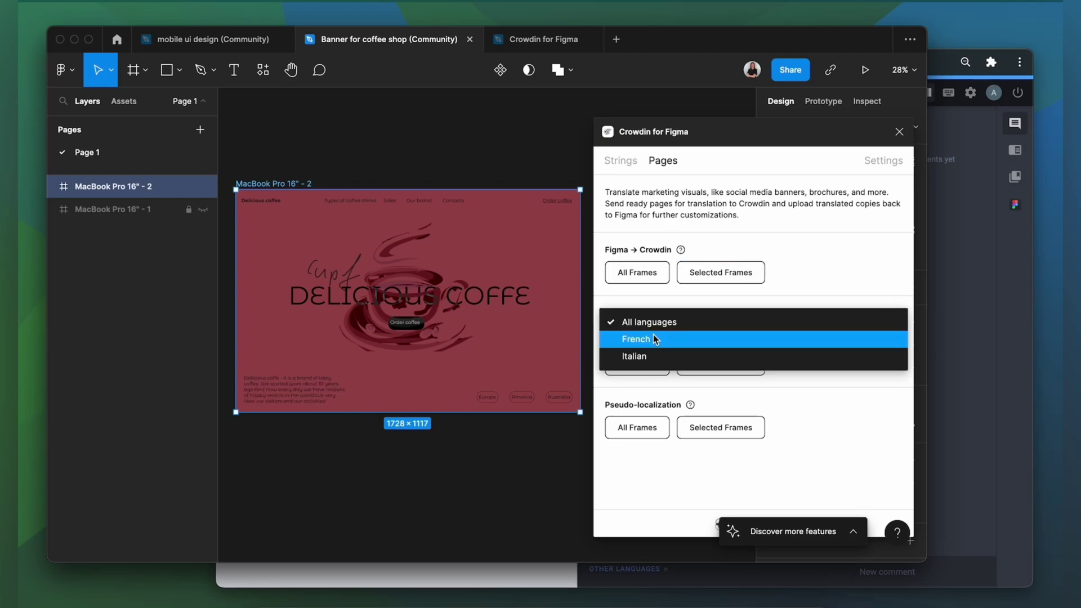
{"action": "left_click", "coordinate": [646, 340]}
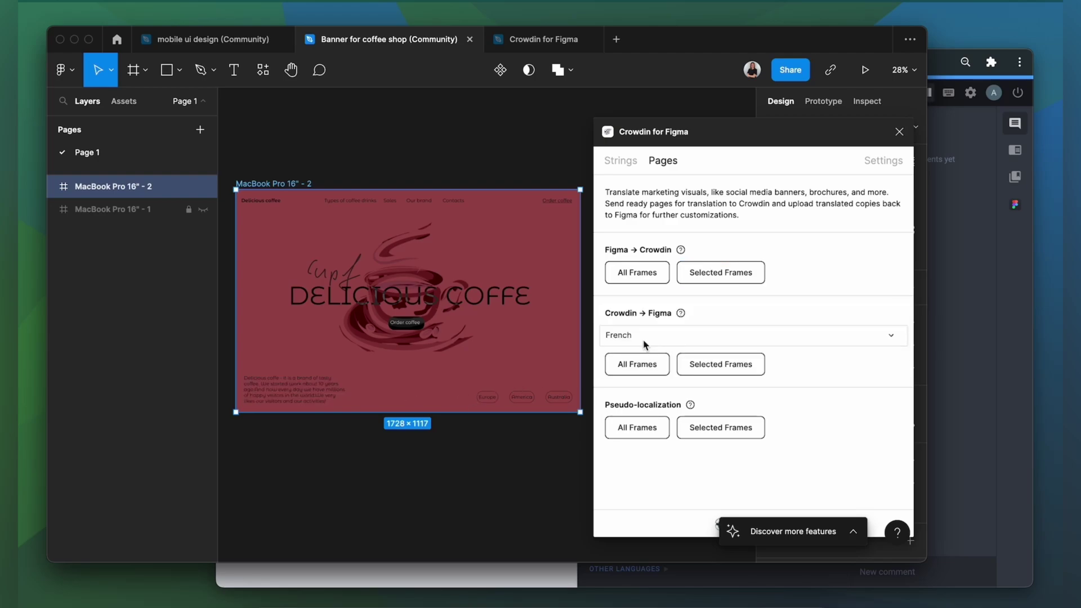
{"action": "left_click", "coordinate": [712, 367]}
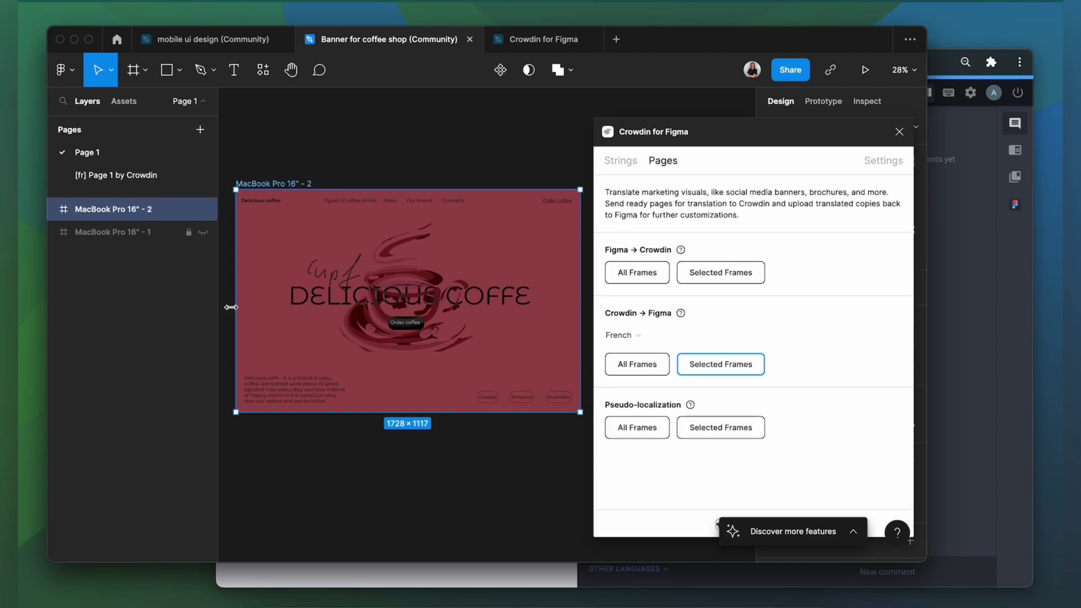
Step: On the [fr] Page 1 by Crowdin page, widen Frame 4 behind "Commander un café" to about 295 × 53 to fit the text
{"action": "left_click", "coordinate": [125, 176]}
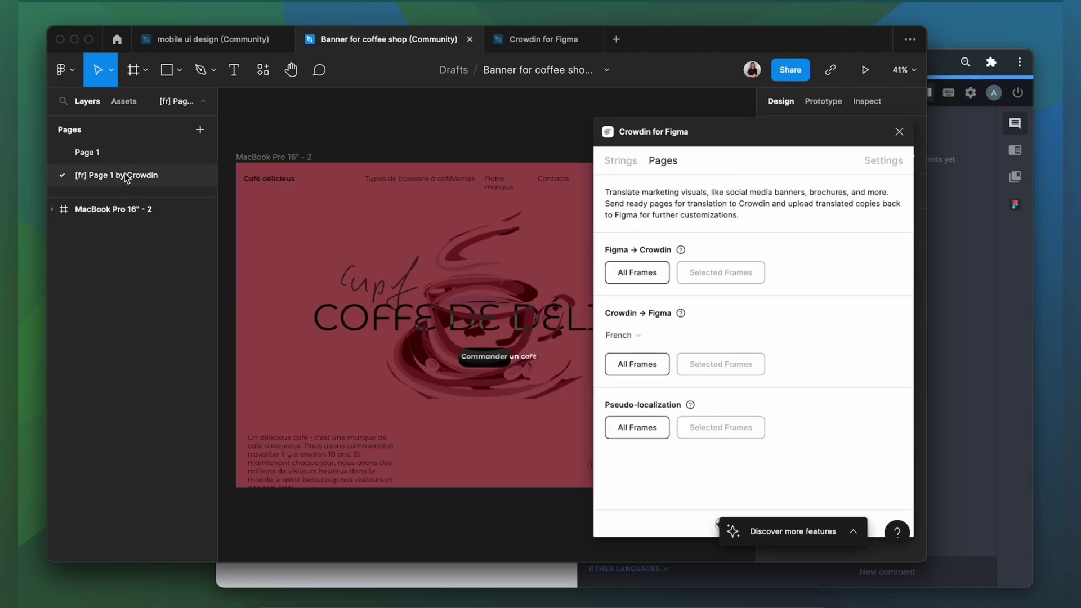
{"action": "scroll", "coordinate": [423, 316], "scroll_direction": "down", "scroll_amount": 3}
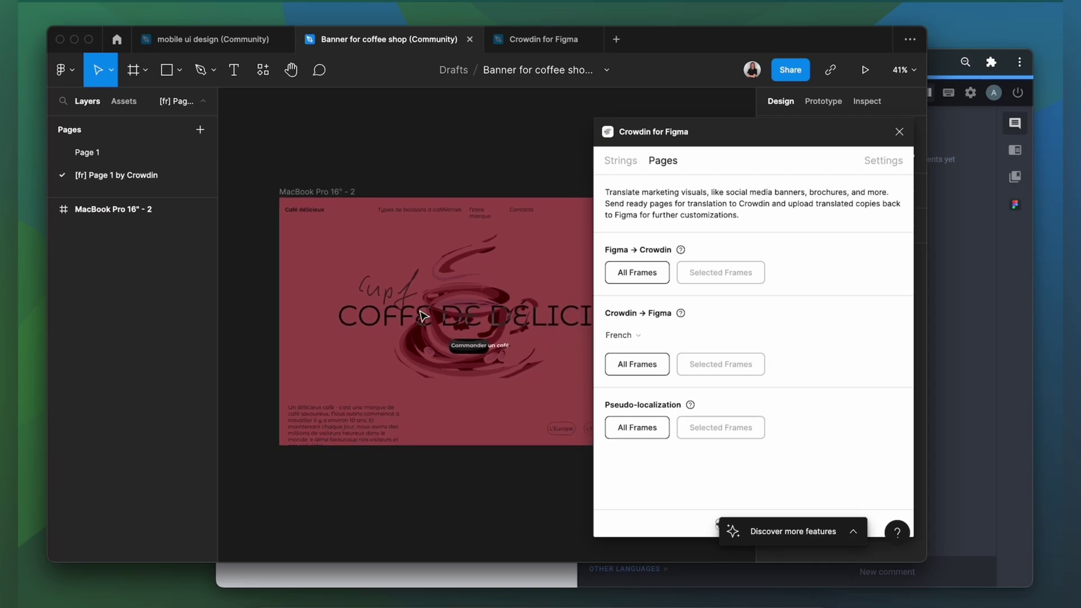
{"action": "scroll", "coordinate": [423, 315], "scroll_direction": "right", "scroll_amount": 2}
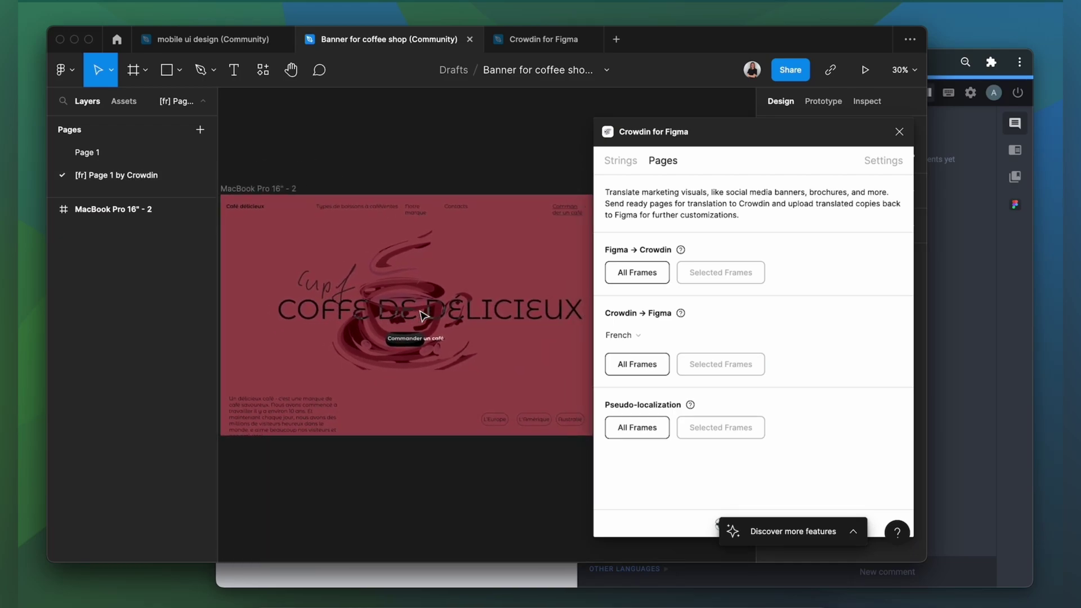
{"action": "left_click", "coordinate": [407, 343]}
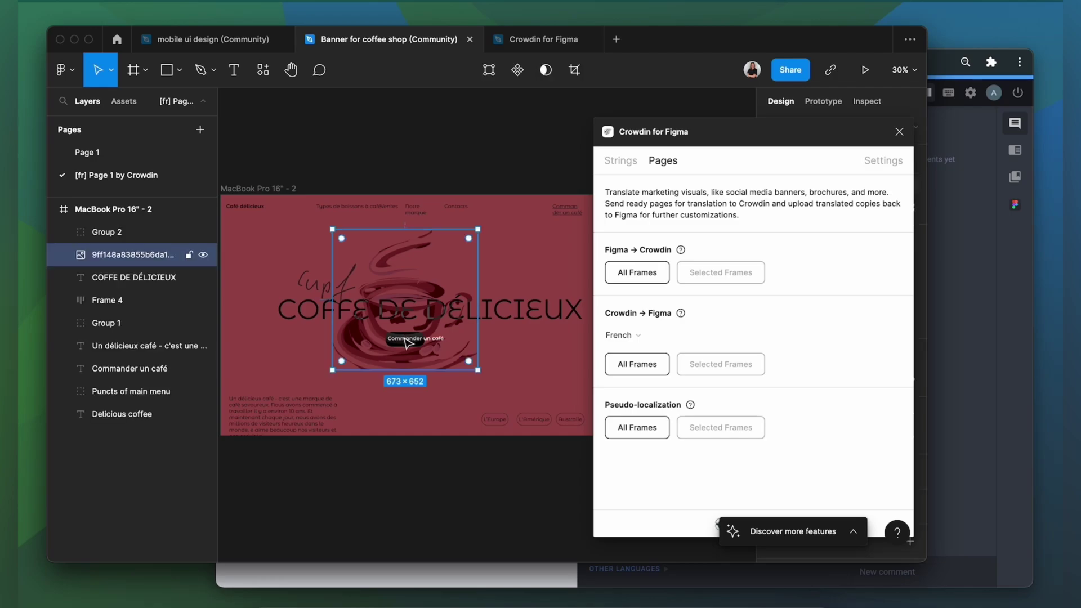
{"action": "left_click", "coordinate": [151, 301]}
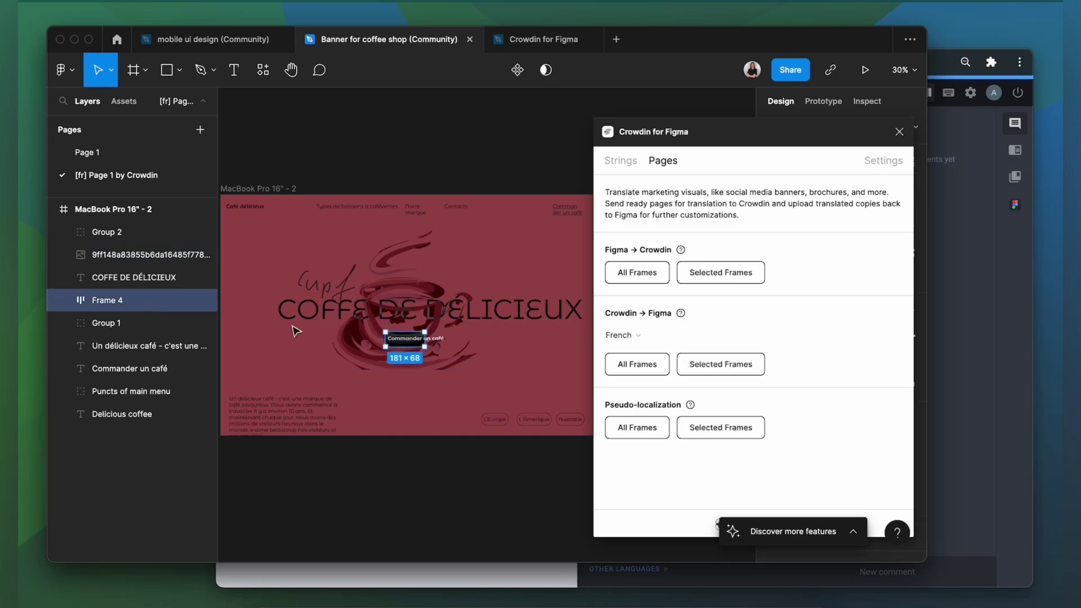
{"action": "left_click_drag", "start_coordinate": [424, 340], "coordinate": [448, 341]}
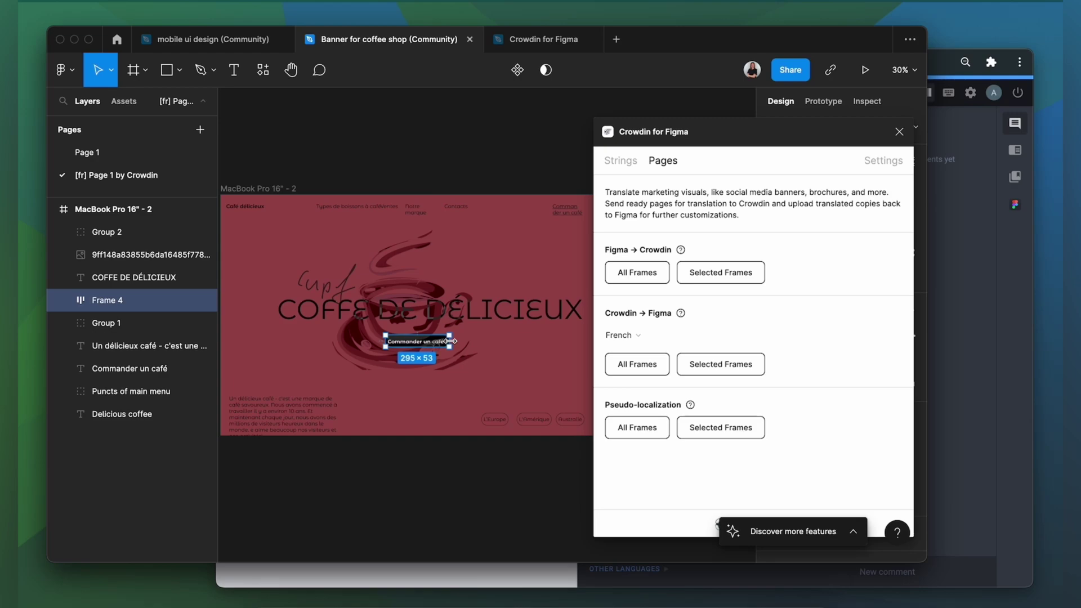